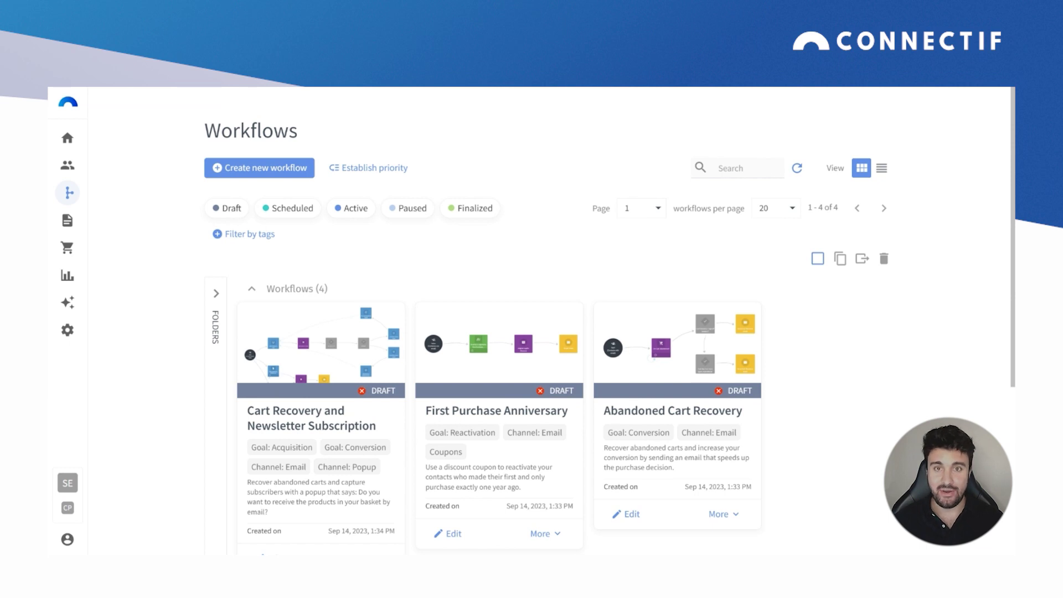
Create a new workflow and set its Start node's data source to All existing and new
{"action": "left_click", "coordinate": [279, 168]}
{"action": "left_click", "coordinate": [278, 166]}
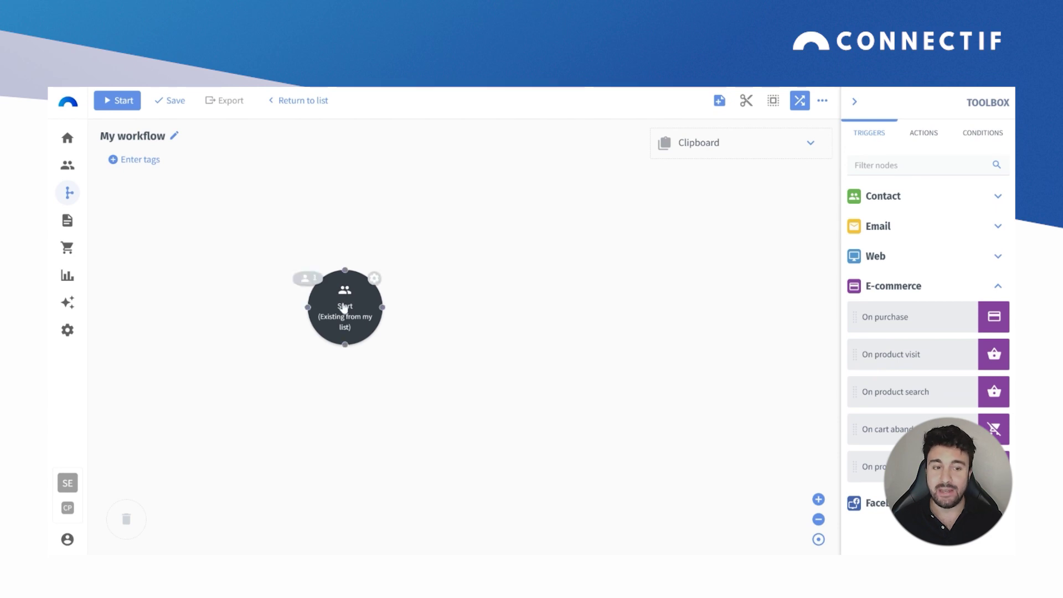
{"action": "double_click", "coordinate": [343, 308]}
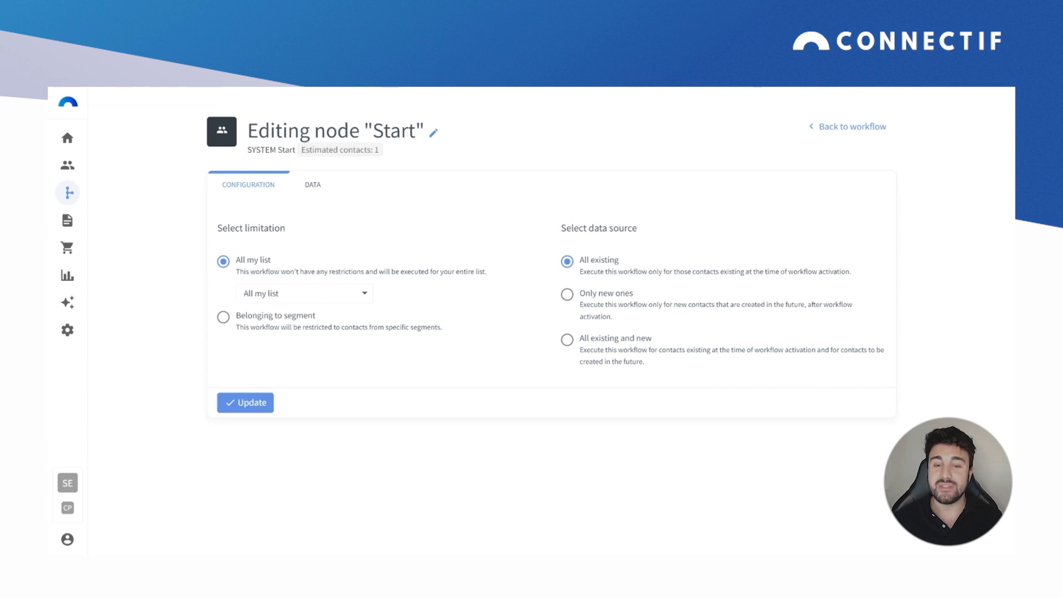
{"action": "left_click", "coordinate": [582, 346]}
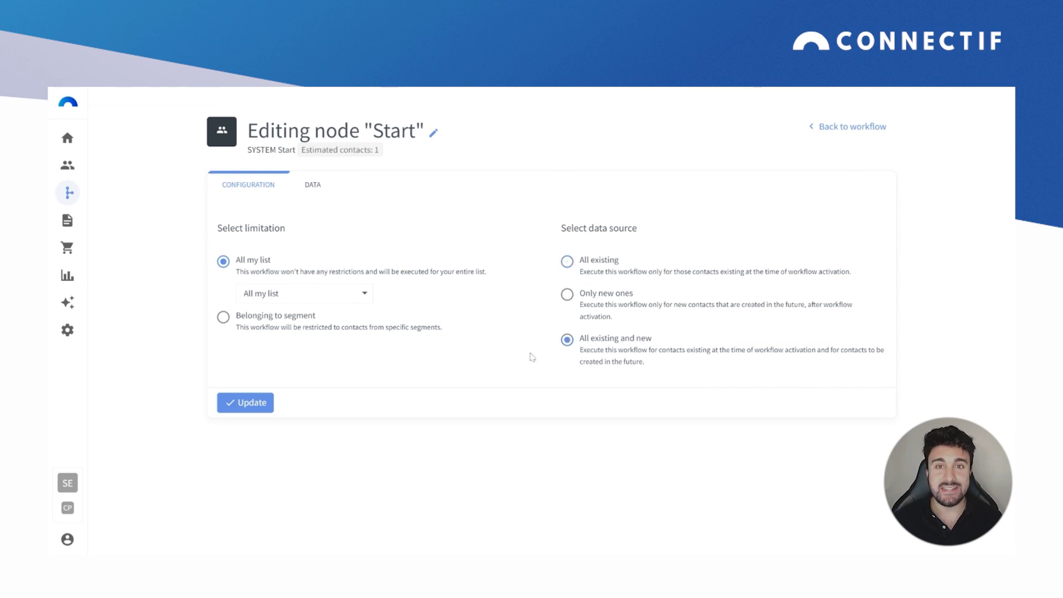
{"action": "left_click", "coordinate": [253, 403]}
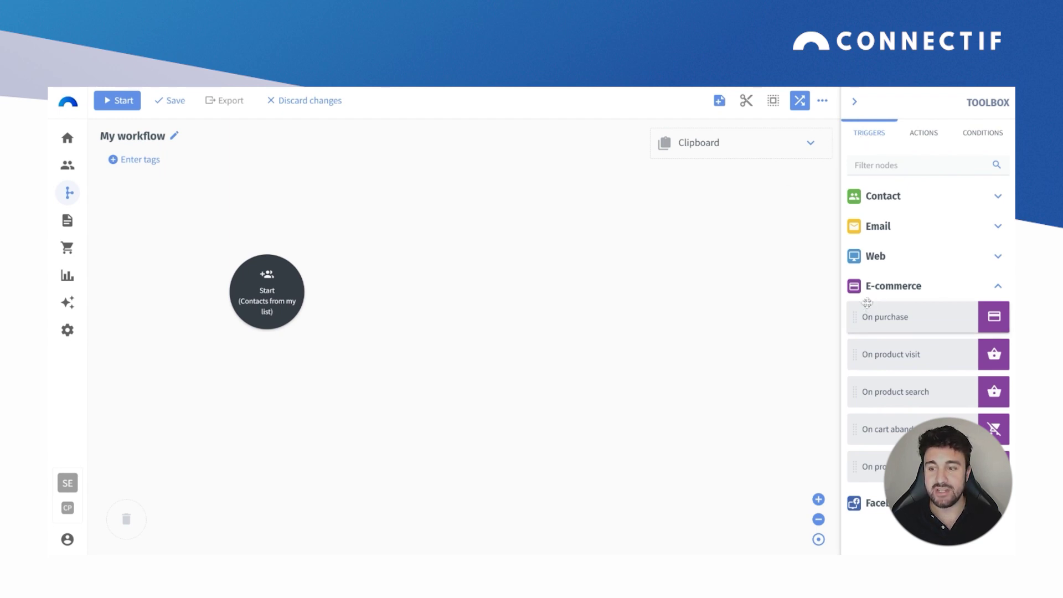
Add an On product visit trigger connected after the Start node and open its configuration
{"action": "left_click_drag", "start_coordinate": [868, 354], "coordinate": [440, 317]}
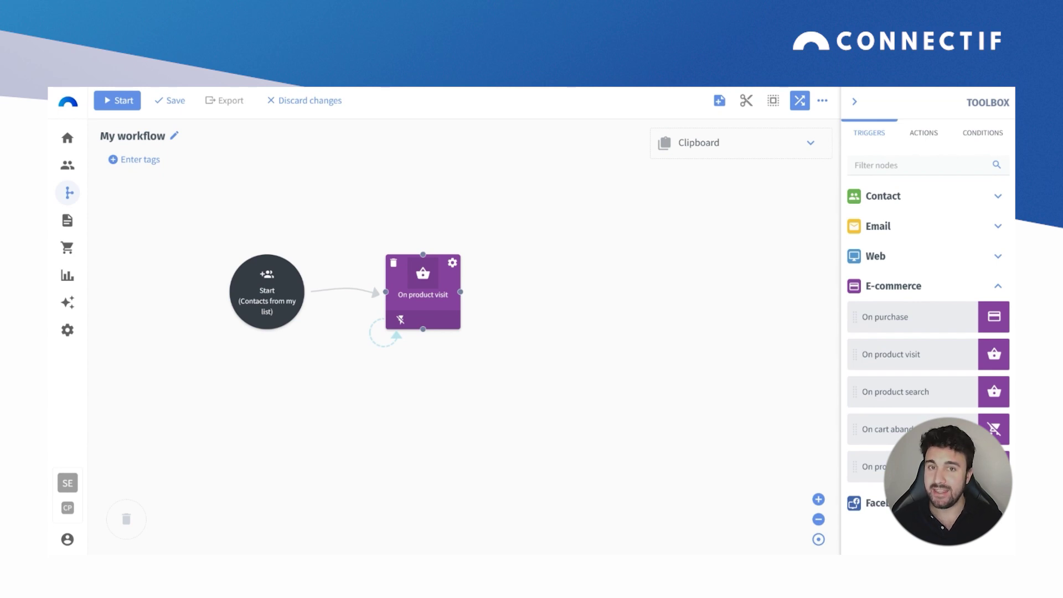
{"action": "double_click", "coordinate": [422, 300]}
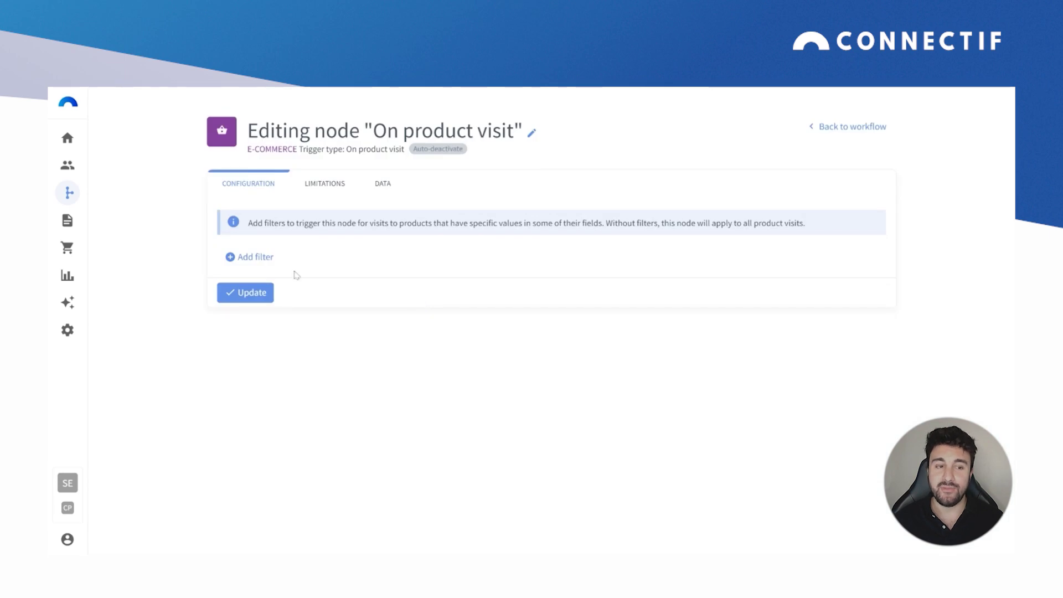
Add two filters to the On product visit trigger: Brand Is equal with no value, and Unit price Is greater than 50
{"action": "left_click", "coordinate": [246, 264]}
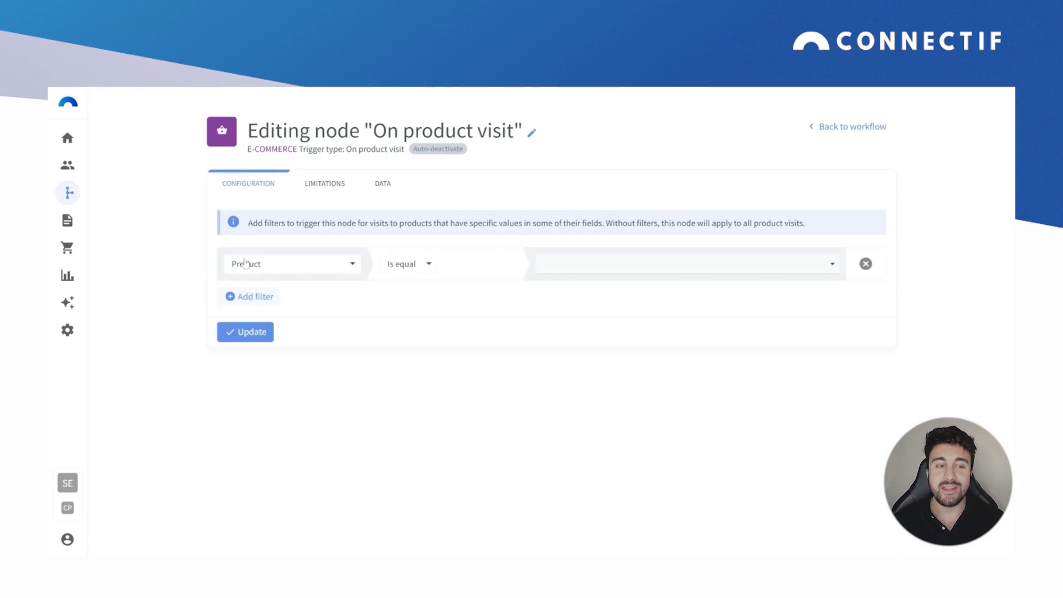
{"action": "left_click", "coordinate": [288, 272]}
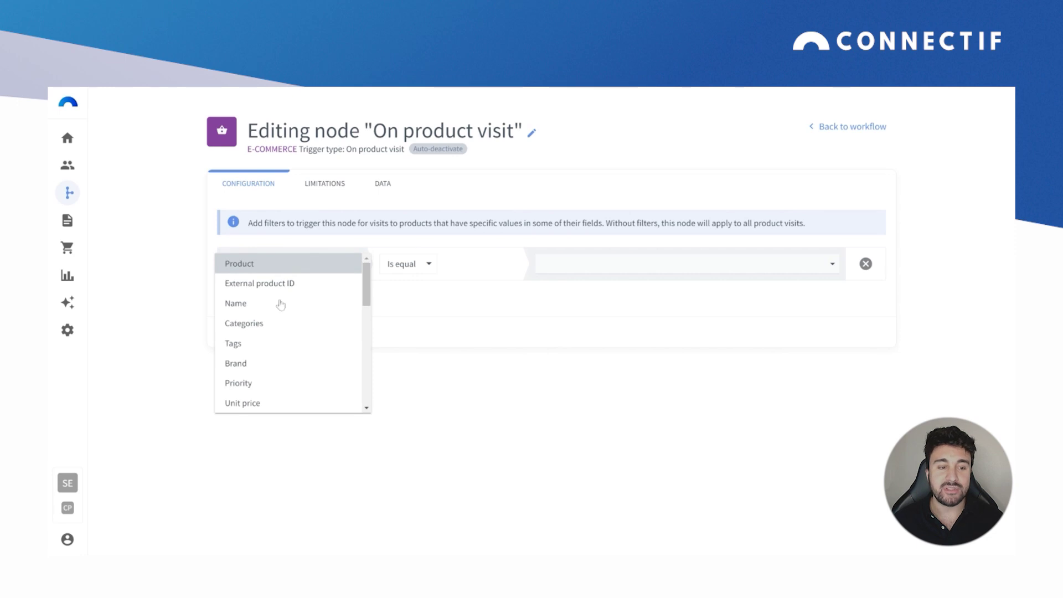
{"action": "left_click", "coordinate": [252, 364]}
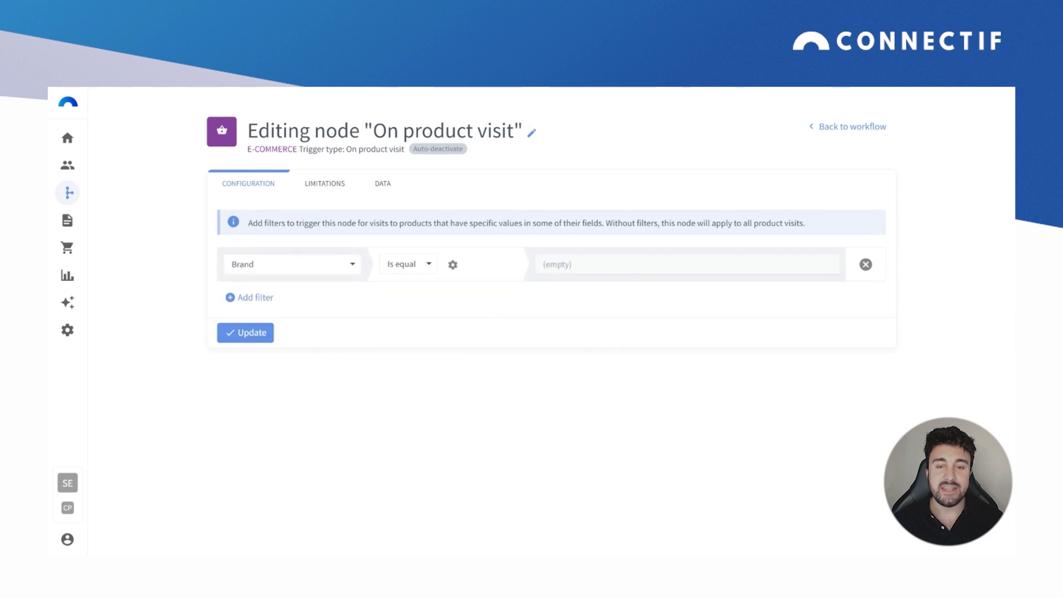
{"action": "left_click", "coordinate": [256, 297]}
{"action": "left_click", "coordinate": [272, 320]}
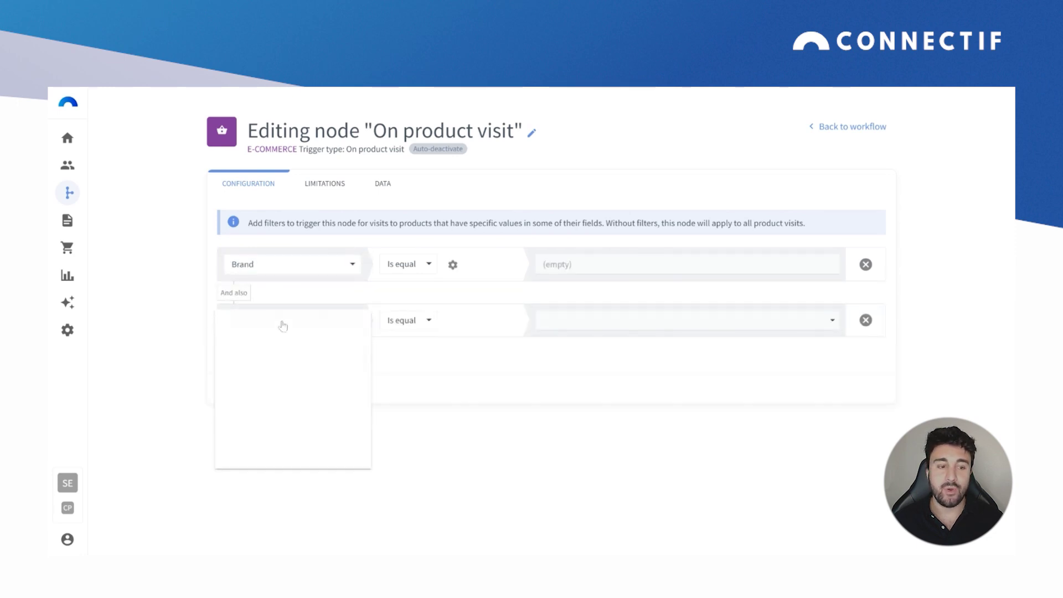
{"action": "scroll", "coordinate": [283, 380], "scroll_direction": "down", "scroll_amount": 2}
{"action": "left_click", "coordinate": [241, 324]}
{"action": "left_click", "coordinate": [431, 327]}
{"action": "left_click", "coordinate": [419, 360]}
{"action": "type", "text": "50"}
{"action": "left_click", "coordinate": [424, 448]}
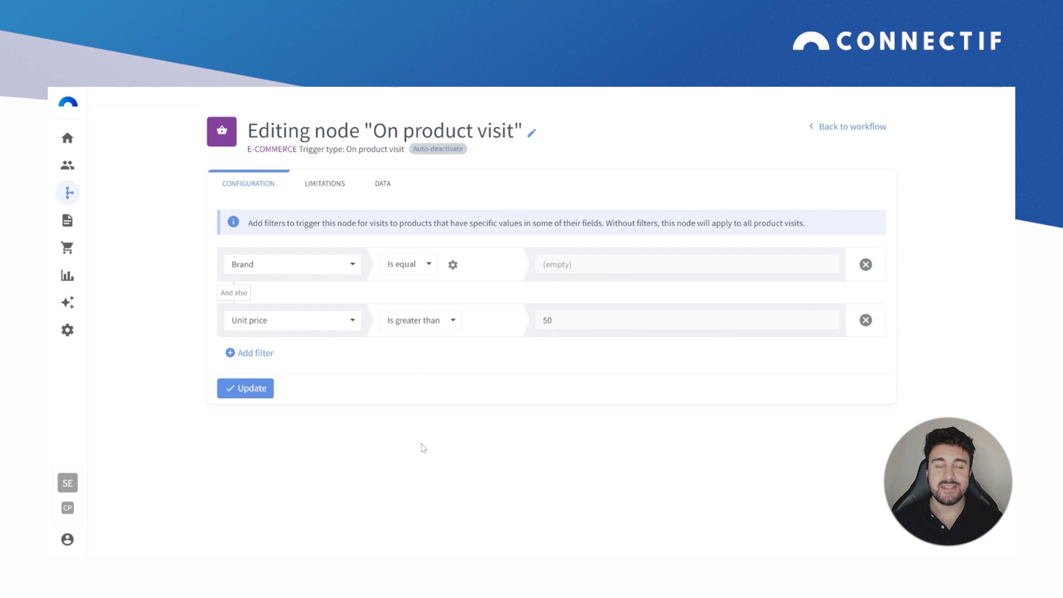
Remove the Brand and Unit price filters from the On product visit trigger
{"action": "left_click", "coordinate": [865, 264]}
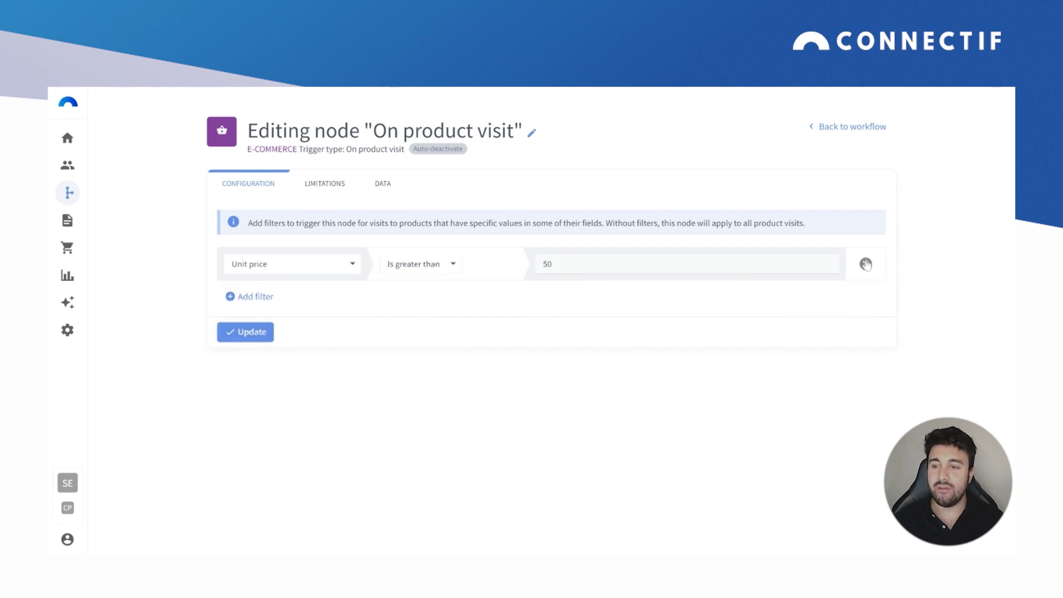
{"action": "left_click", "coordinate": [866, 265]}
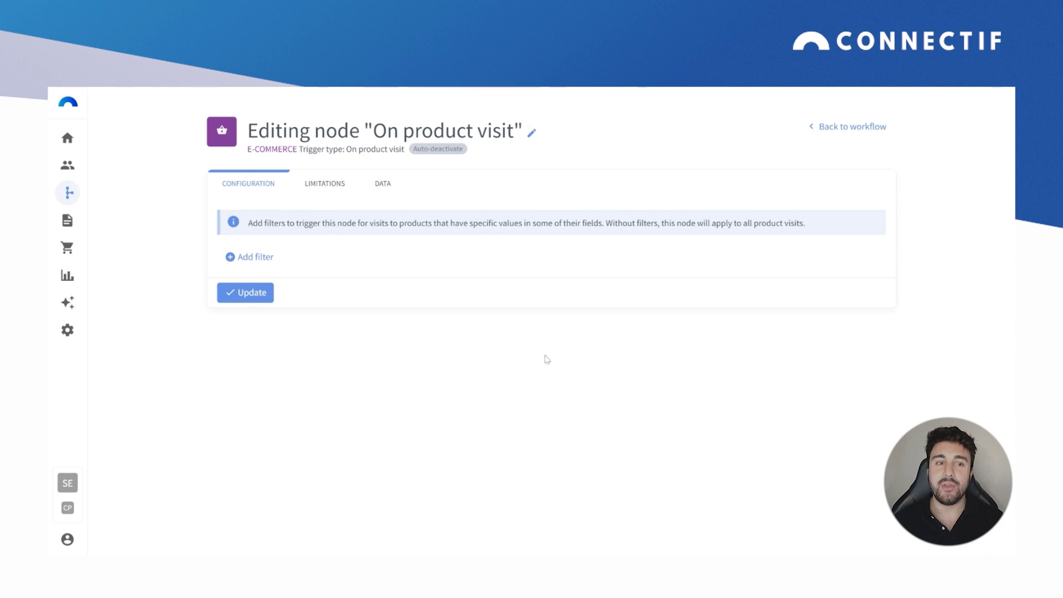
Turn off deactivation after triggering in the On product visit node's limitations and update the node
{"action": "left_click", "coordinate": [334, 188]}
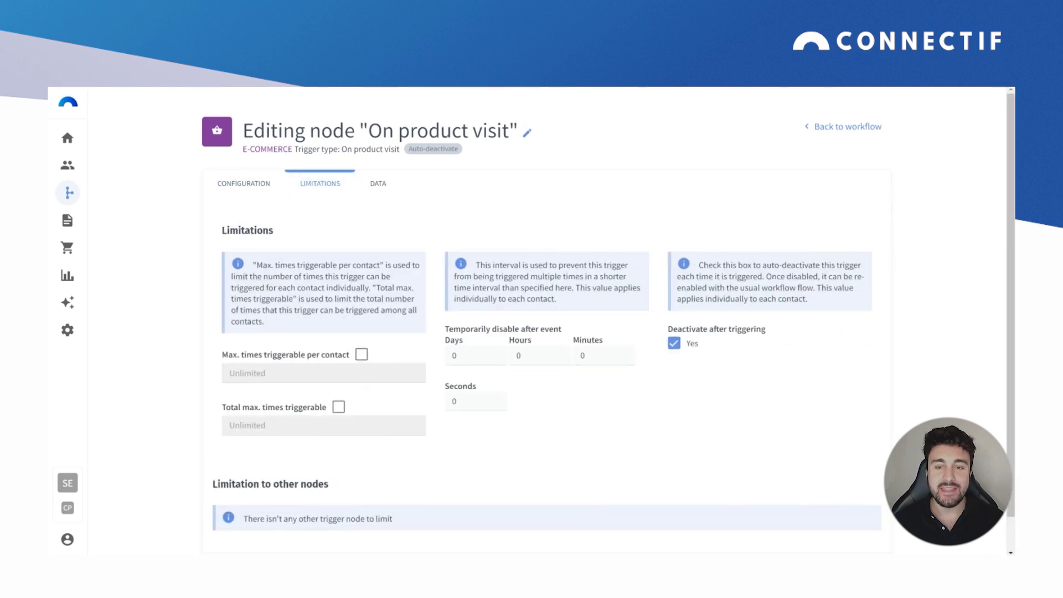
{"action": "left_click", "coordinate": [675, 343]}
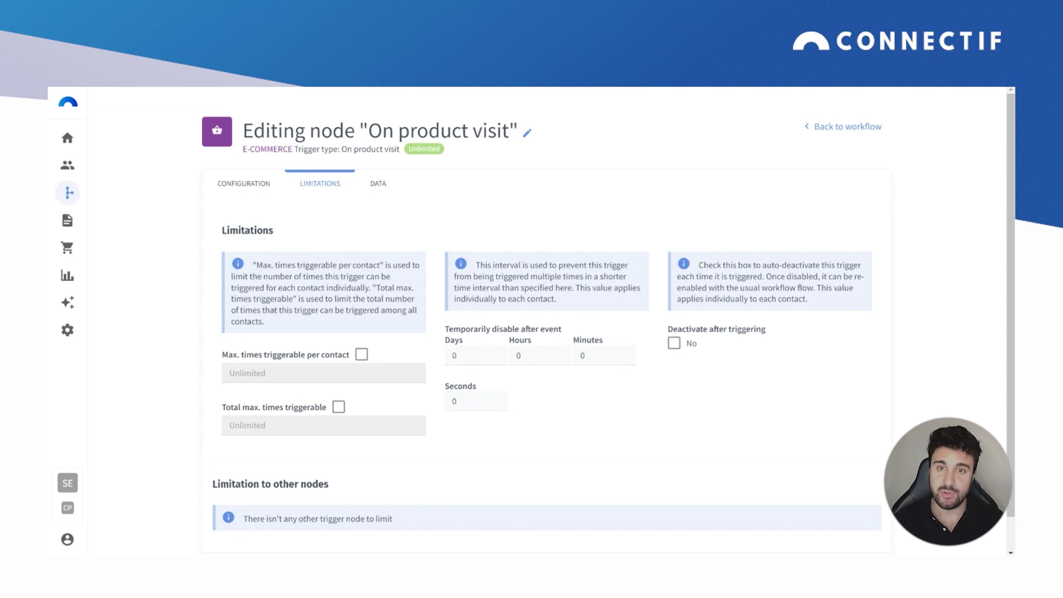
{"action": "scroll", "coordinate": [654, 394], "scroll_direction": "down", "scroll_amount": 1}
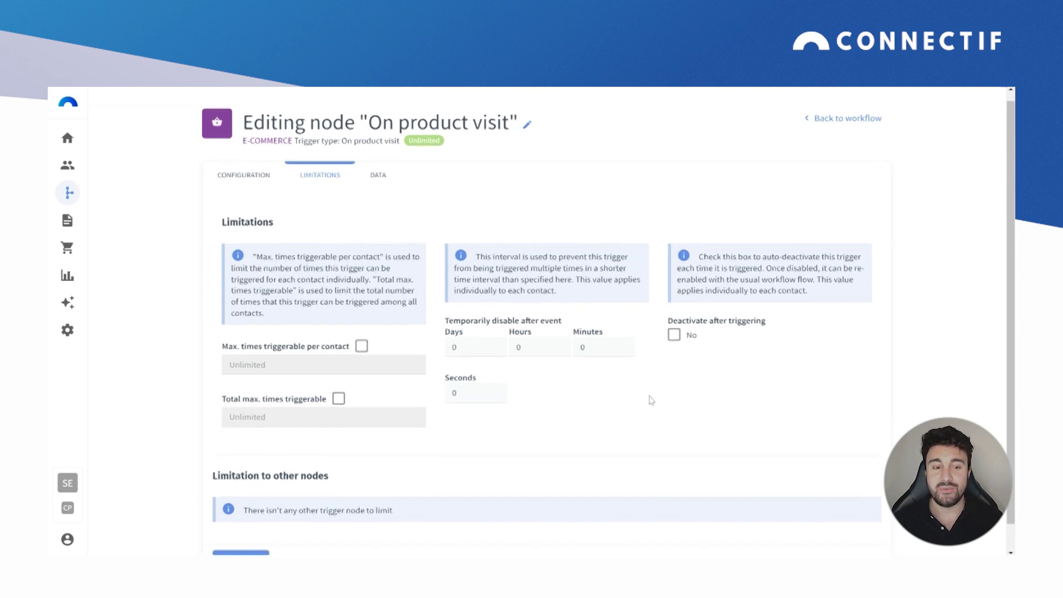
{"action": "left_click", "coordinate": [266, 532]}
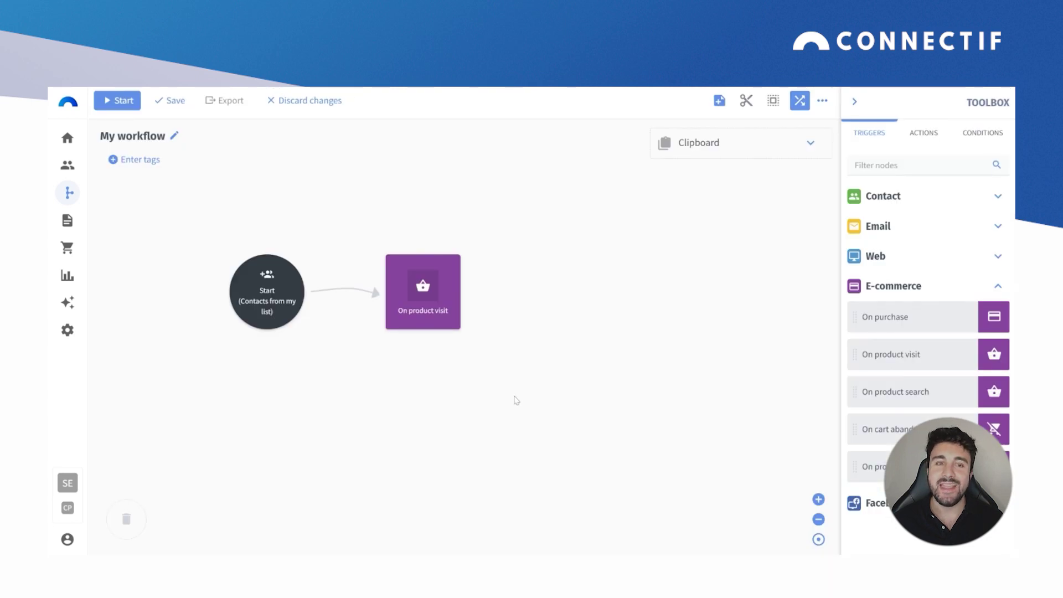
Add a Fetch products action connected after the On product visit trigger
{"action": "left_click_drag", "start_coordinate": [515, 399], "coordinate": [459, 408]}
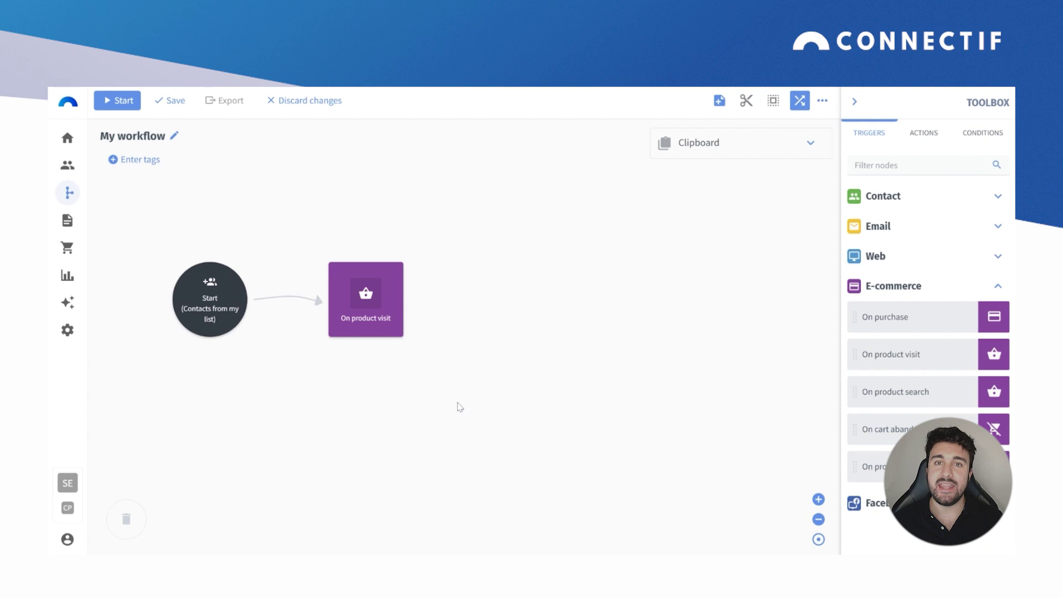
{"action": "left_click", "coordinate": [913, 135]}
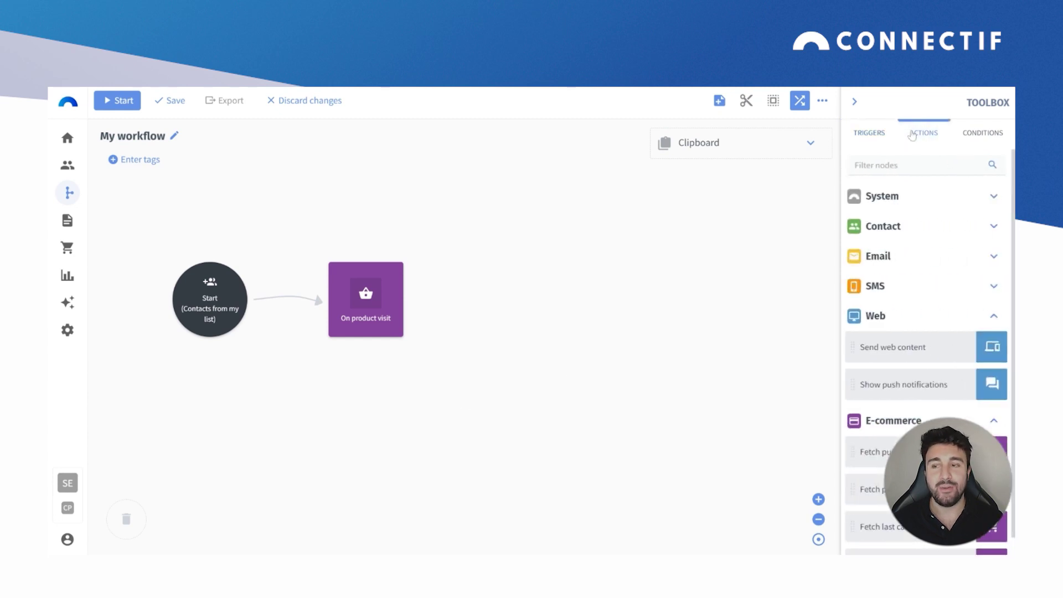
{"action": "scroll", "coordinate": [911, 261], "scroll_direction": "down", "scroll_amount": 1}
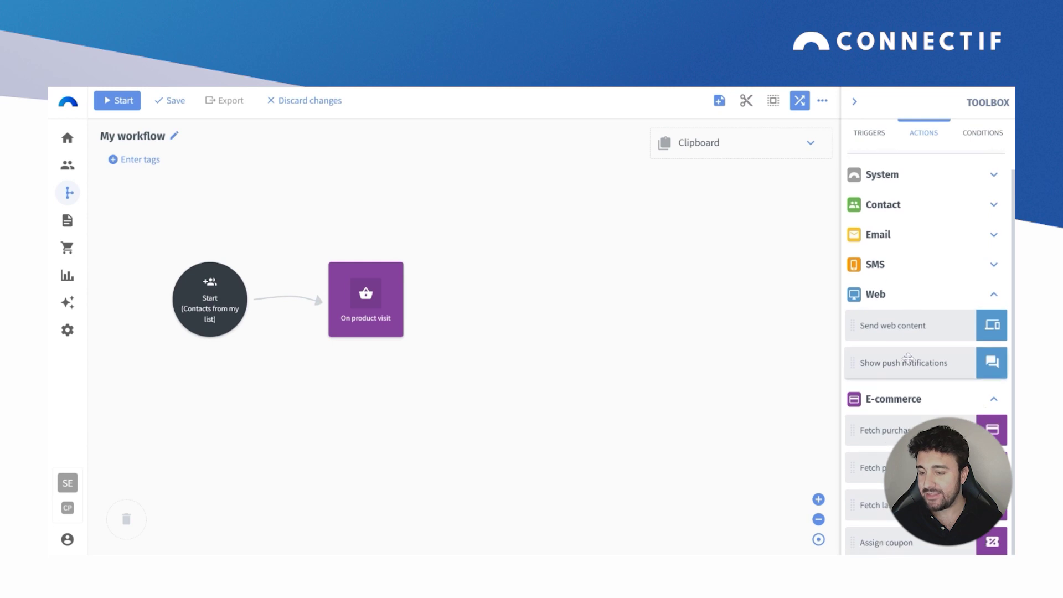
{"action": "left_click_drag", "start_coordinate": [886, 431], "coordinate": [474, 296]}
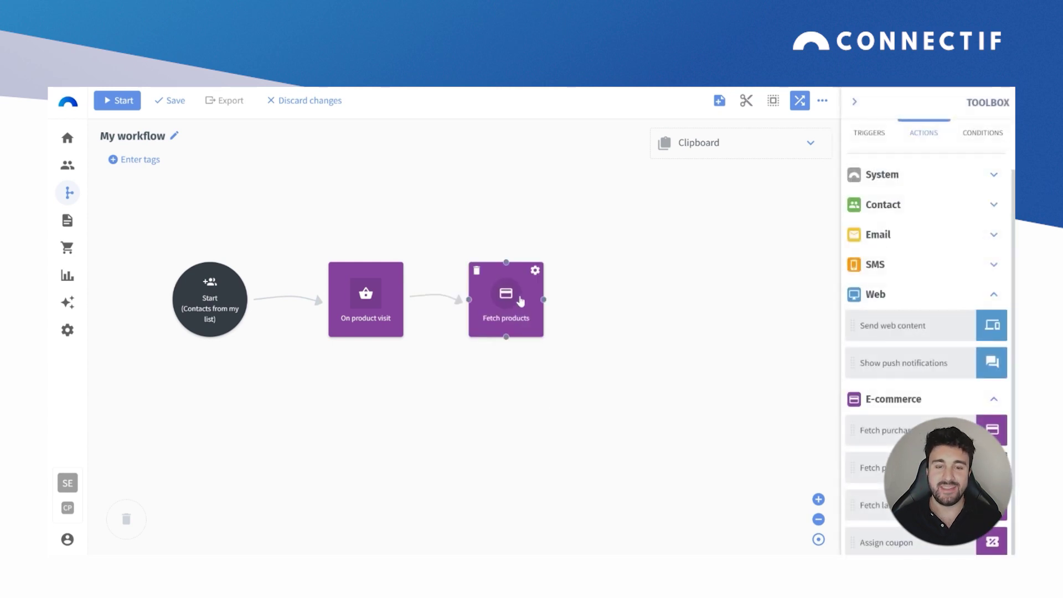
Choose Automatically related to a product as the main use case of the Fetch products node
{"action": "double_click", "coordinate": [520, 301]}
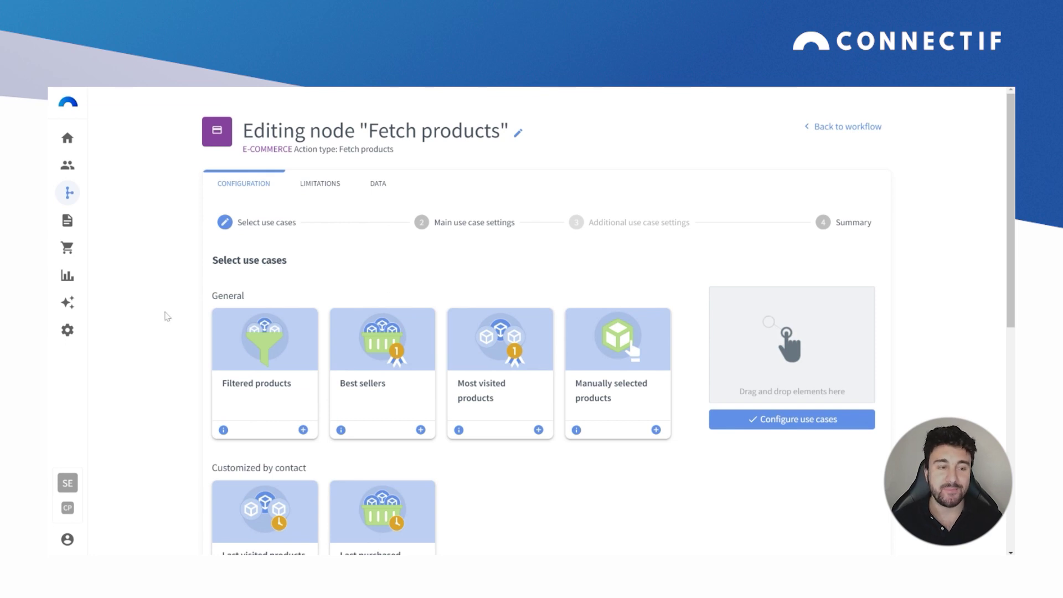
{"action": "scroll", "coordinate": [169, 311], "scroll_direction": "down", "scroll_amount": 1}
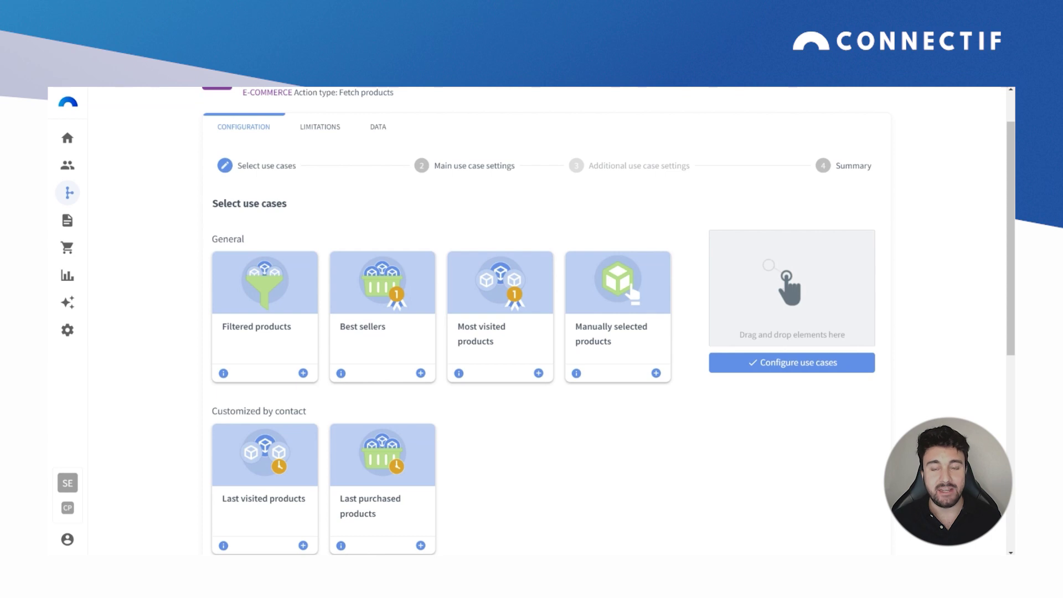
{"action": "scroll", "coordinate": [598, 308], "scroll_direction": "down", "scroll_amount": 2}
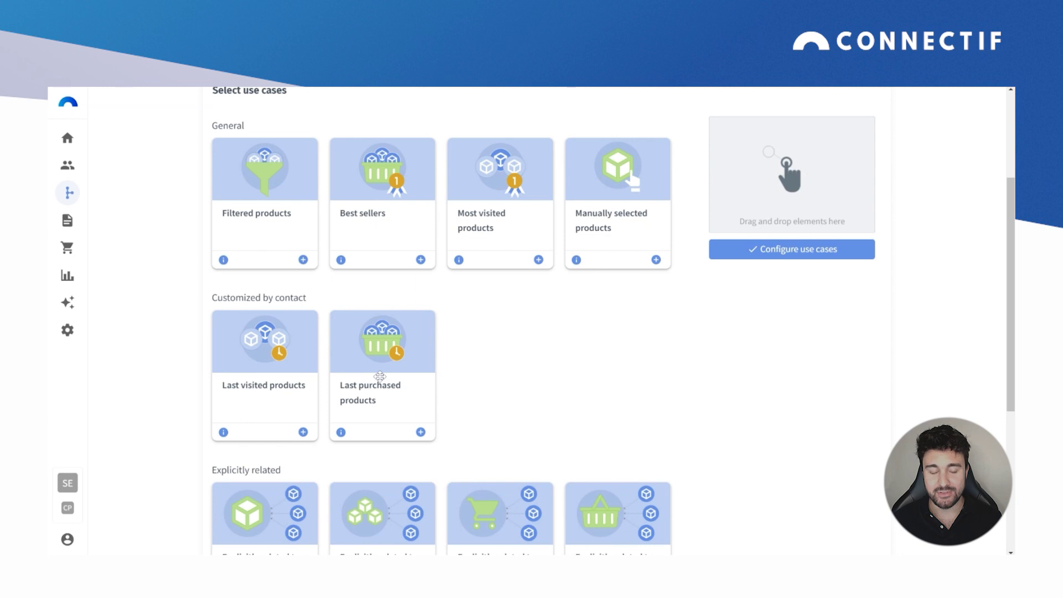
{"action": "scroll", "coordinate": [379, 377], "scroll_direction": "down", "scroll_amount": 5}
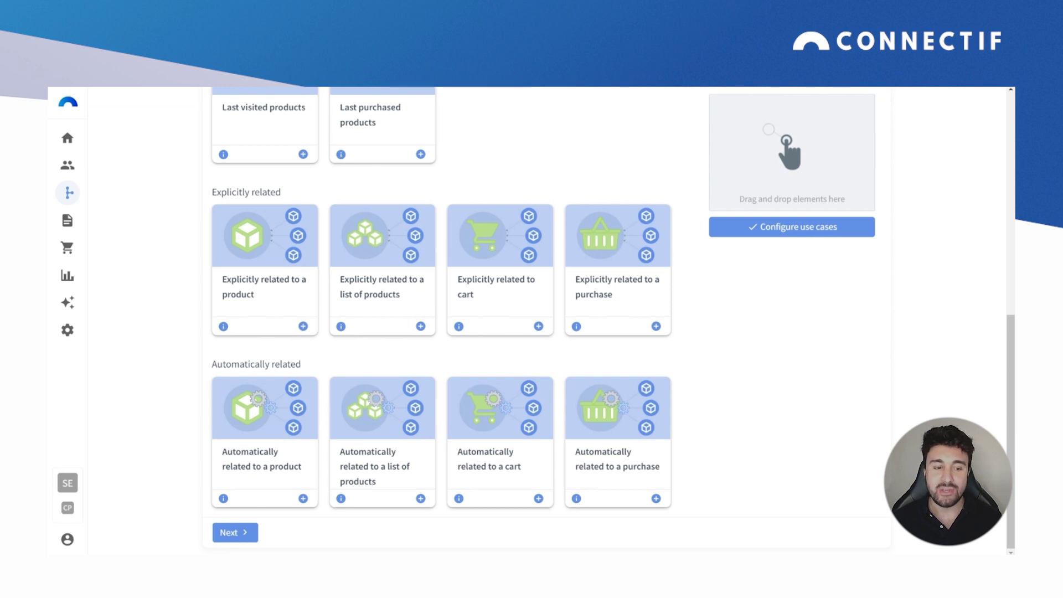
{"action": "left_click_drag", "start_coordinate": [231, 410], "coordinate": [728, 131]}
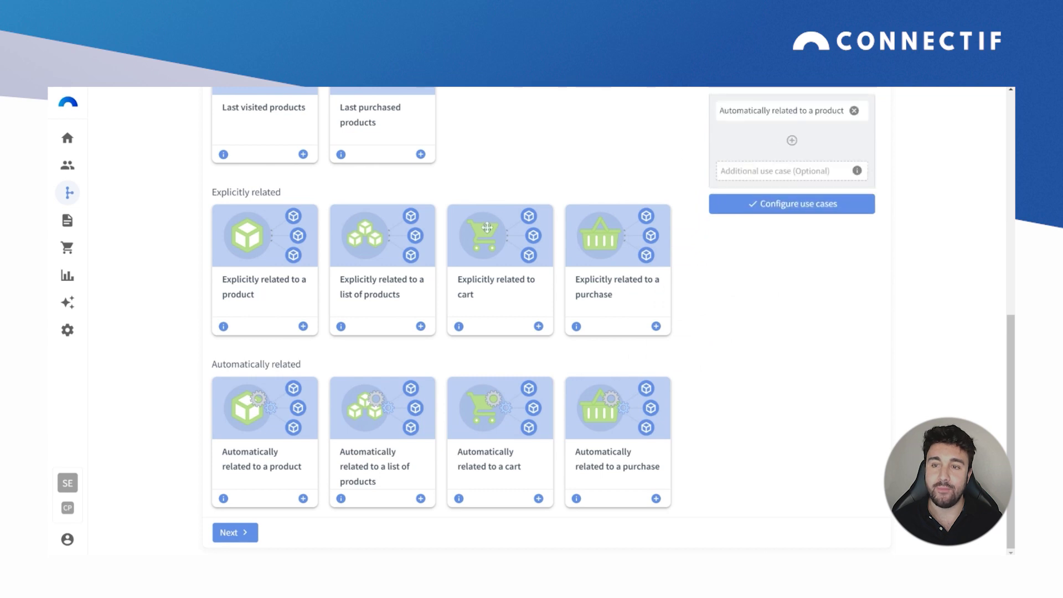
Add Last visited products as the additional use case and proceed to the main use case settings
{"action": "scroll", "coordinate": [493, 299], "scroll_direction": "up", "scroll_amount": 3}
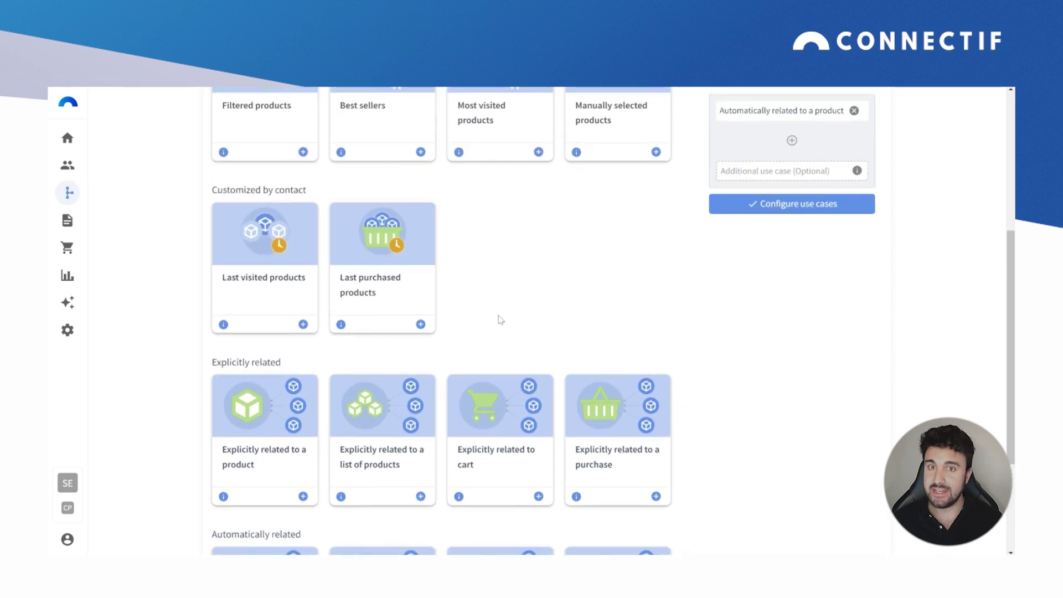
{"action": "scroll", "coordinate": [501, 319], "scroll_direction": "up", "scroll_amount": 1}
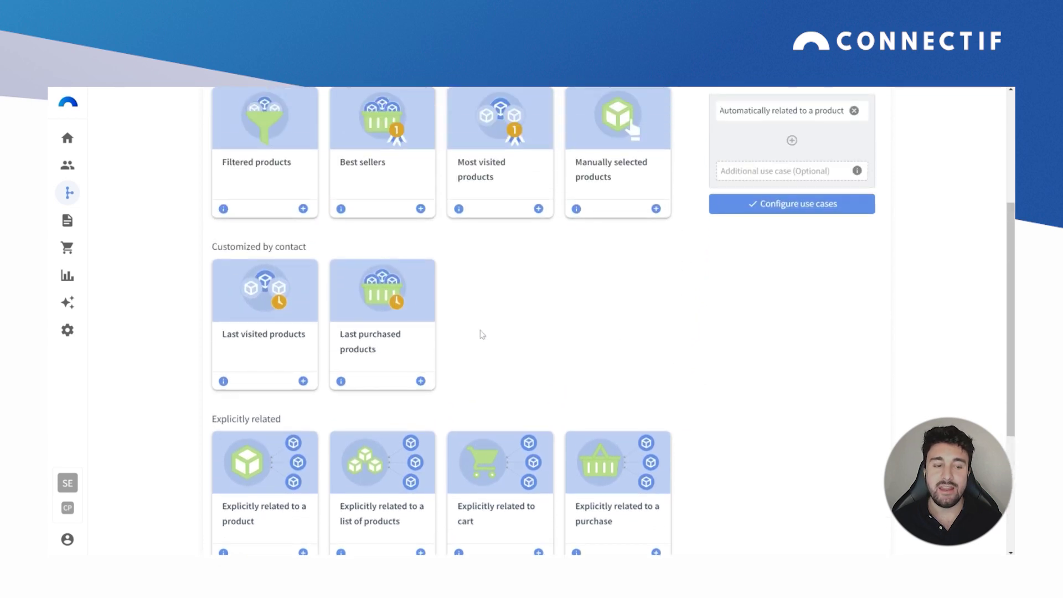
{"action": "left_click_drag", "start_coordinate": [276, 331], "coordinate": [782, 160]}
{"action": "scroll", "coordinate": [620, 330], "scroll_direction": "up", "scroll_amount": 1}
{"action": "scroll", "coordinate": [623, 338], "scroll_direction": "up", "scroll_amount": 3}
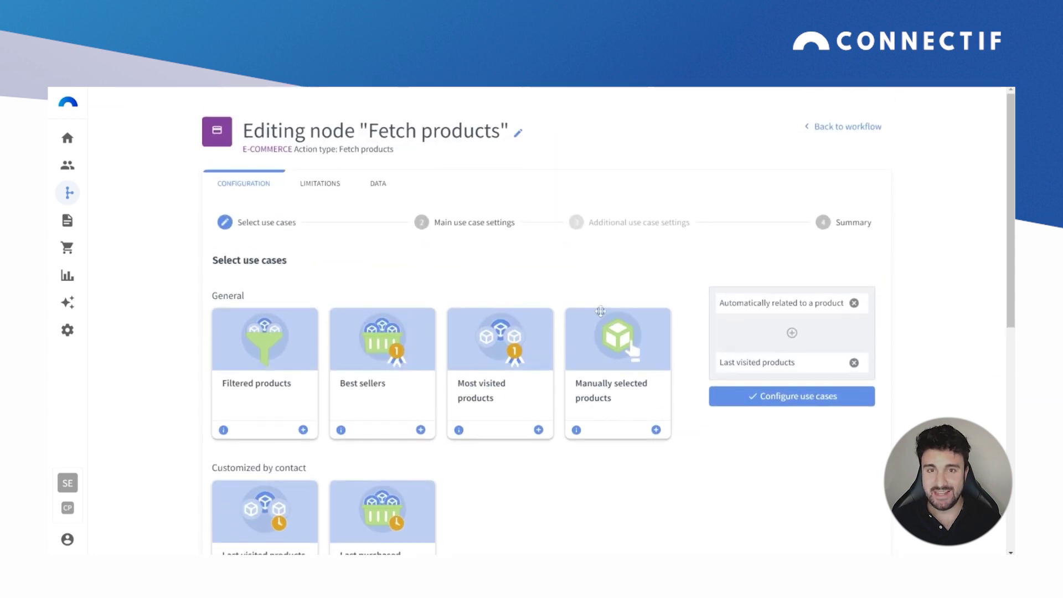
{"action": "left_click", "coordinate": [740, 397]}
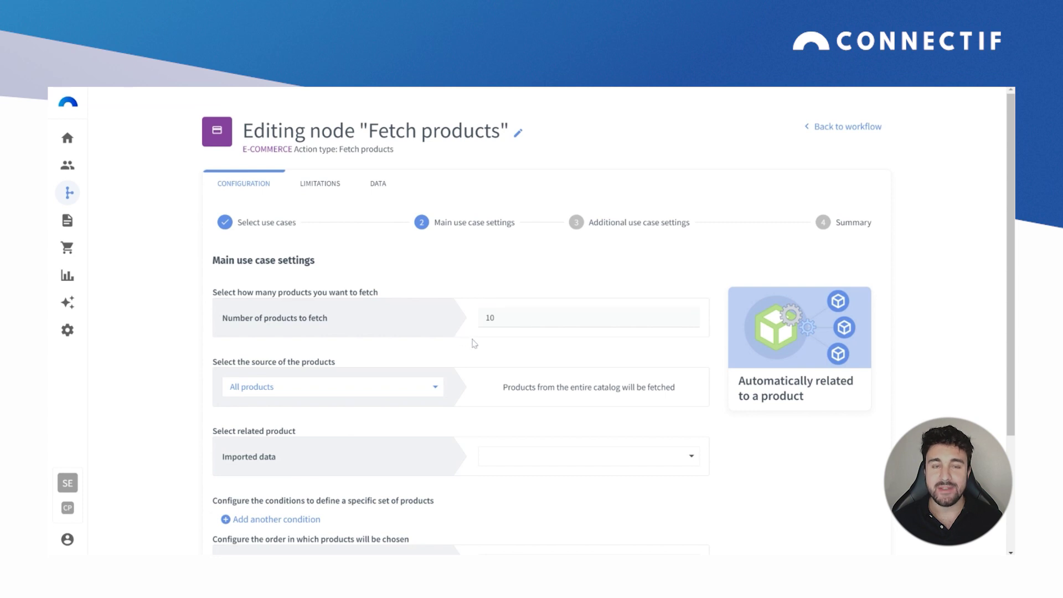
Set the number of products to fetch to 2, with All products as the source
{"action": "double_click", "coordinate": [687, 317]}
{"action": "type", "text": "2"}
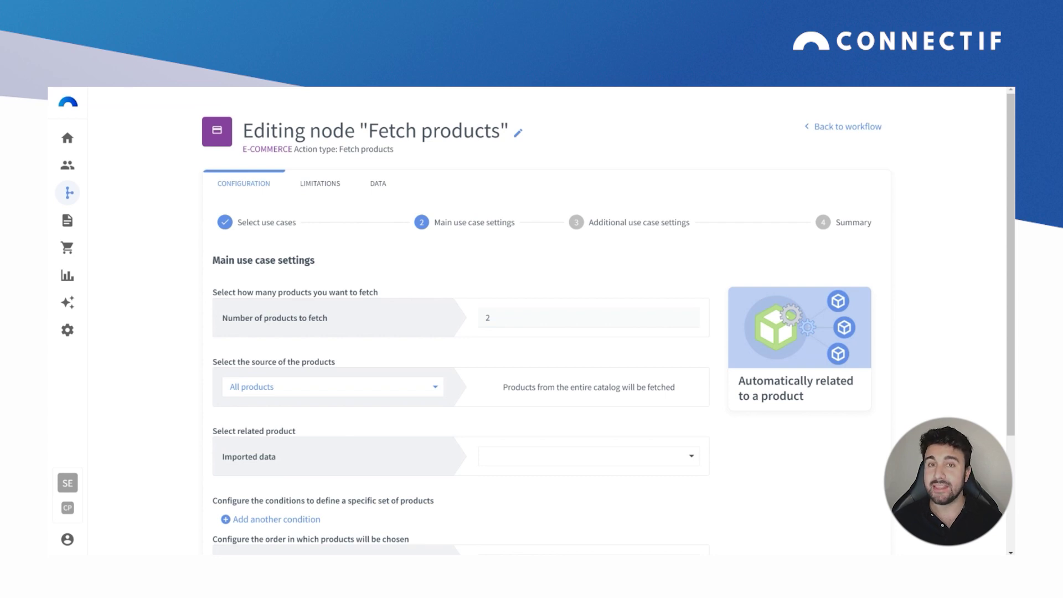
{"action": "left_click", "coordinate": [351, 387]}
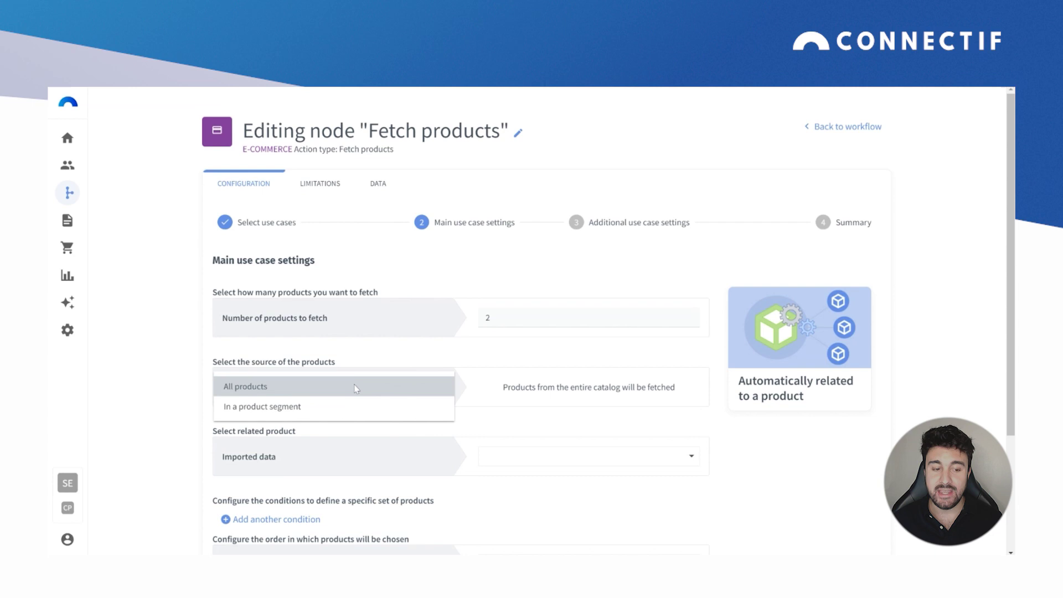
{"action": "left_click", "coordinate": [353, 388]}
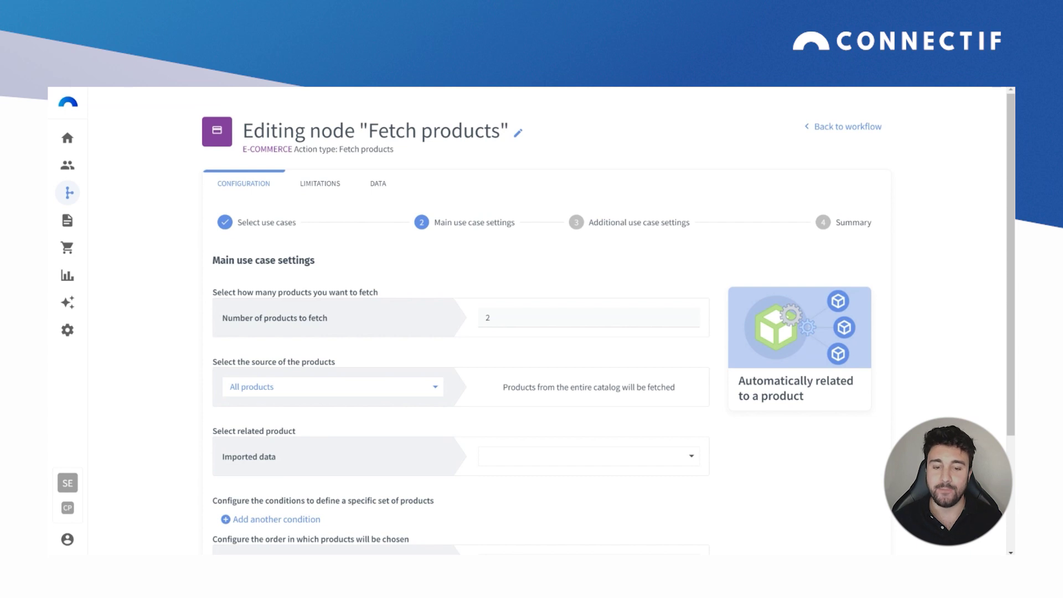
Set the related product's imported data to Product (On product visit) in the main use case settings
{"action": "scroll", "coordinate": [407, 342], "scroll_direction": "down", "scroll_amount": 2}
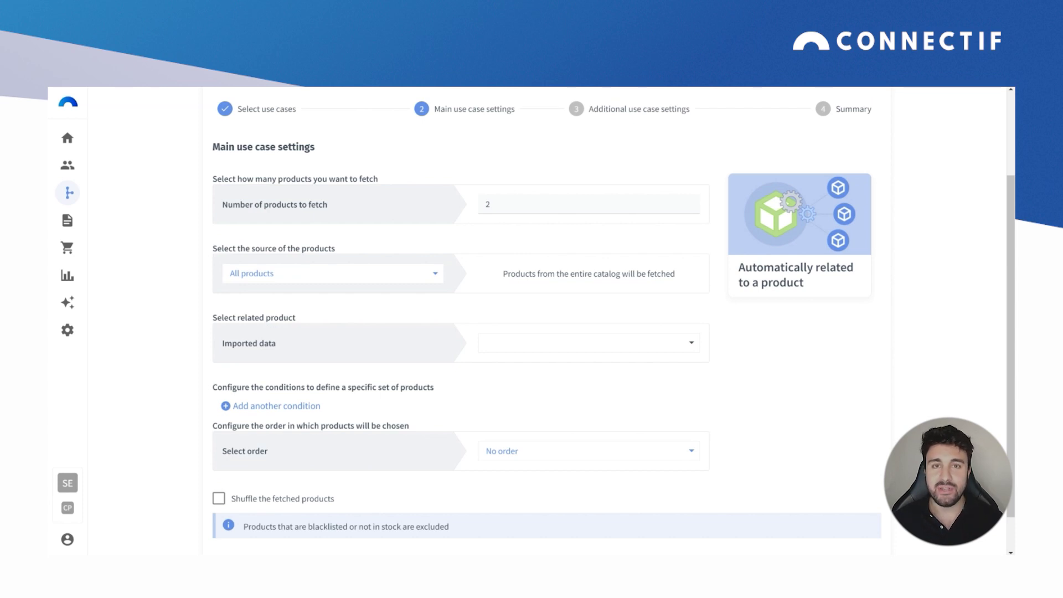
{"action": "left_click", "coordinate": [491, 350]}
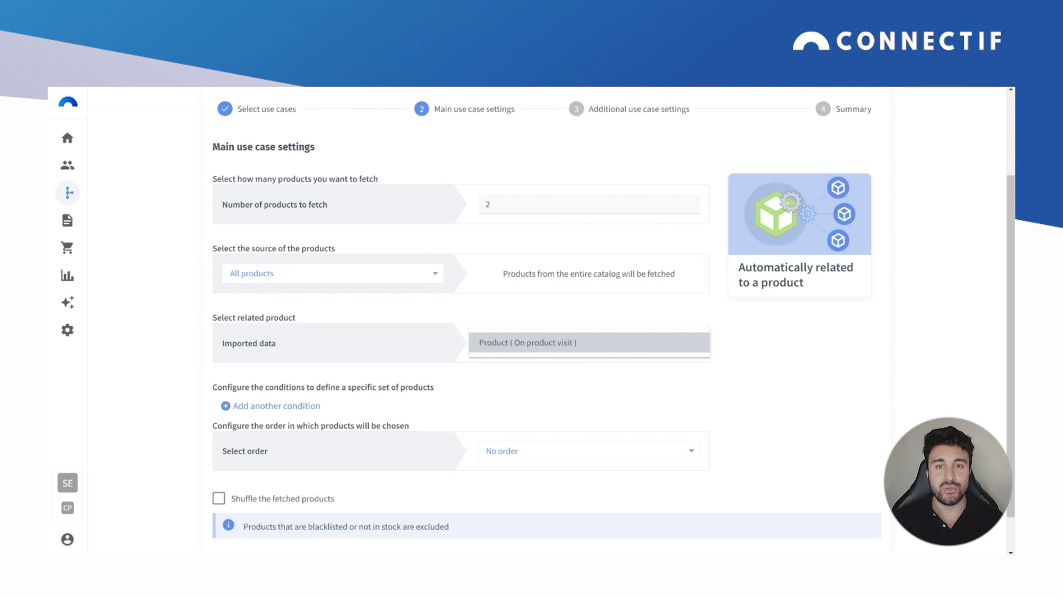
{"action": "left_click", "coordinate": [495, 346]}
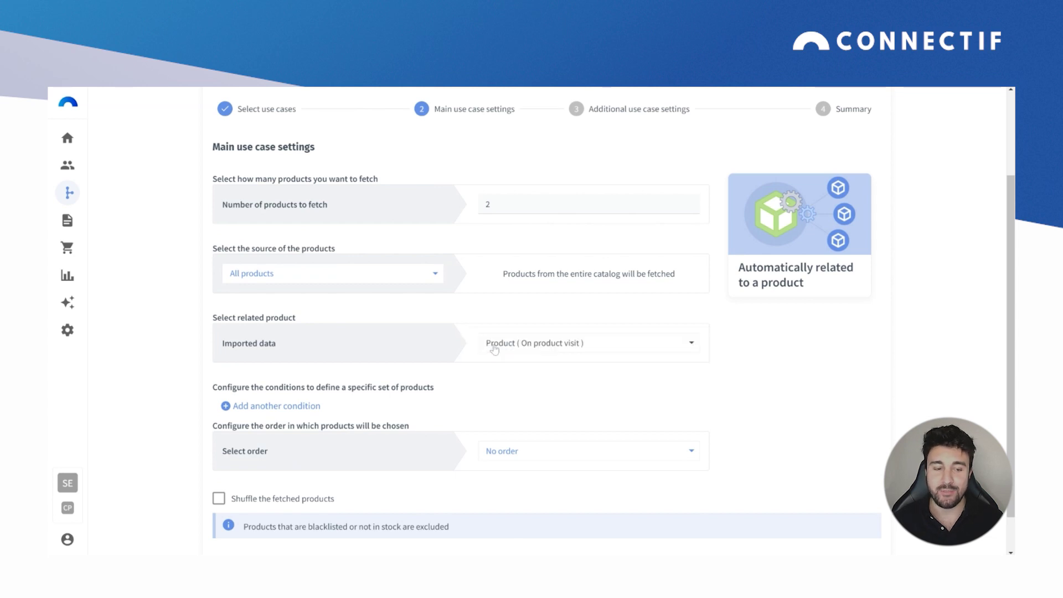
{"action": "scroll", "coordinate": [492, 349], "scroll_direction": "down", "scroll_amount": 1}
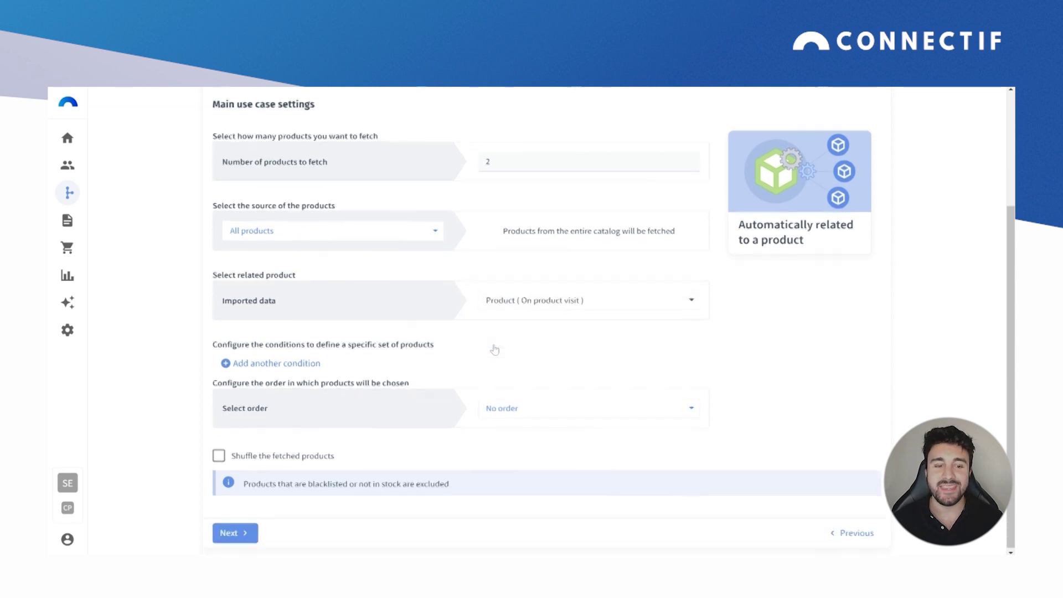
{"action": "left_click", "coordinate": [302, 366]}
{"action": "left_click", "coordinate": [295, 377]}
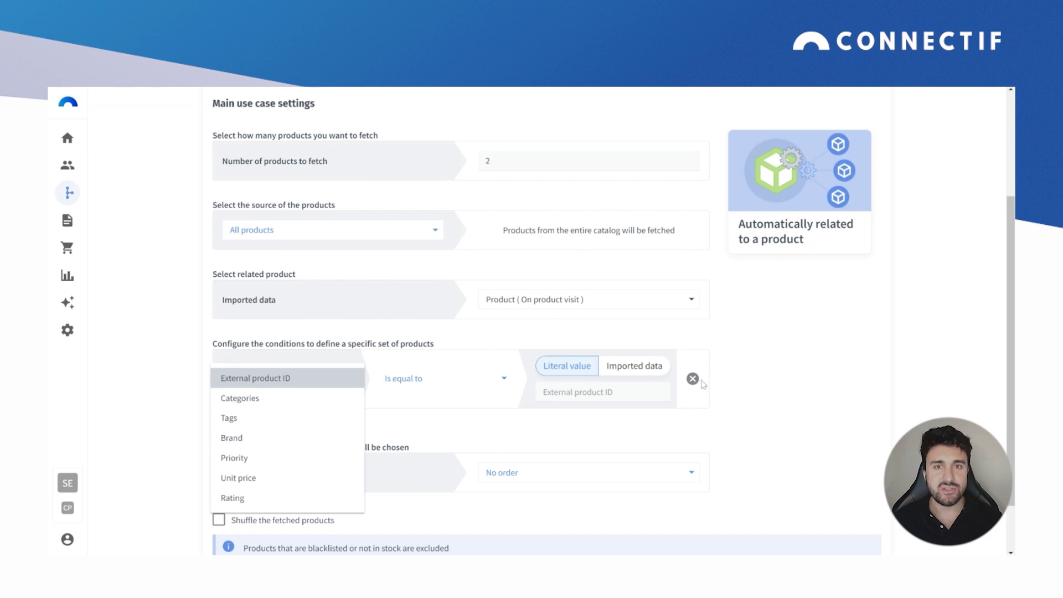
{"action": "left_click", "coordinate": [720, 379]}
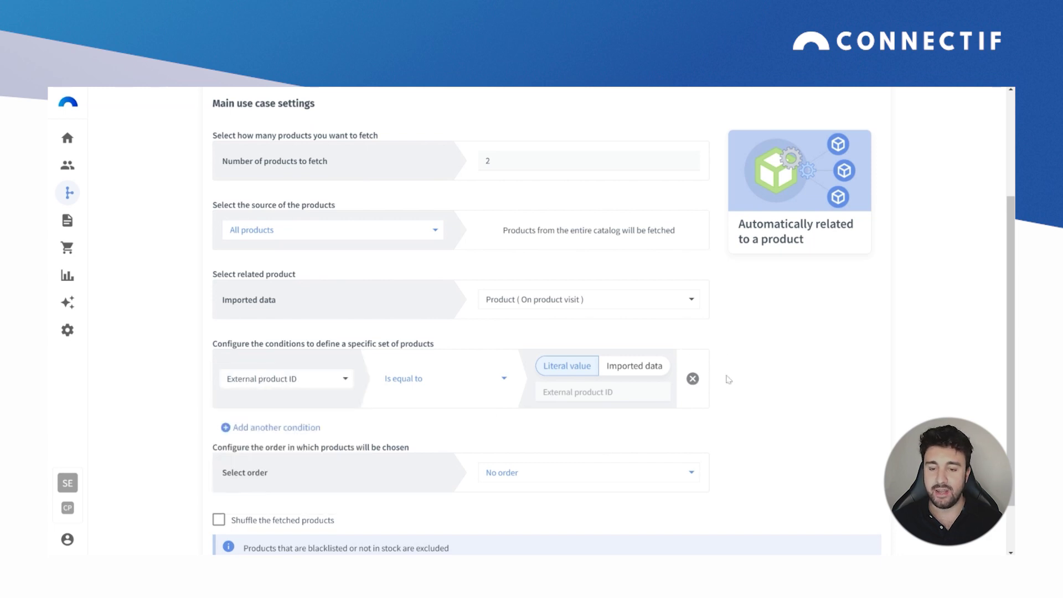
{"action": "left_click", "coordinate": [693, 381]}
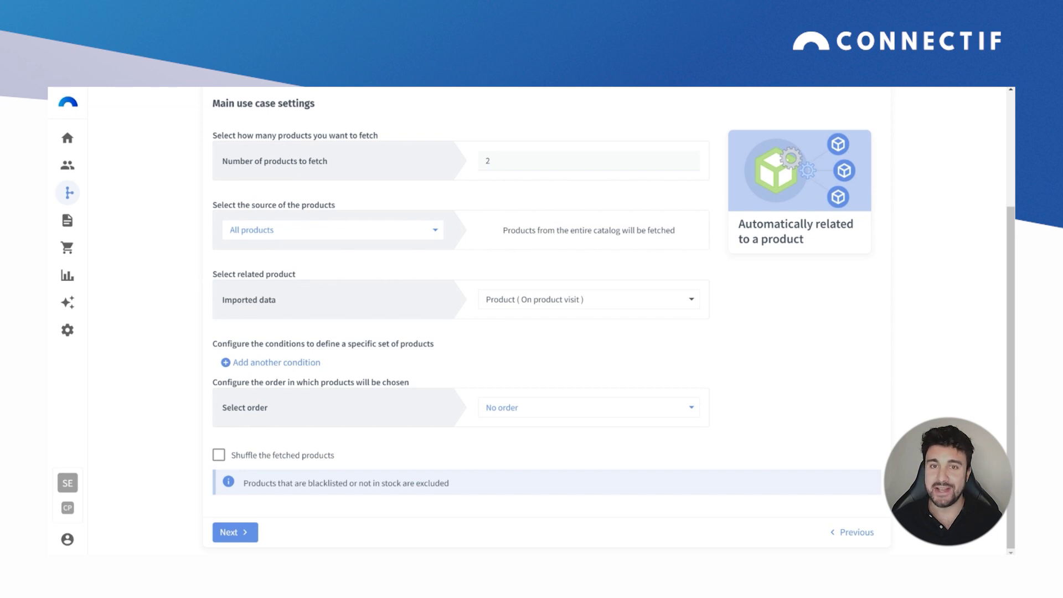
Proceed to the additional use case settings and set the number of last visited products to fetch to 2
{"action": "left_click", "coordinate": [247, 532]}
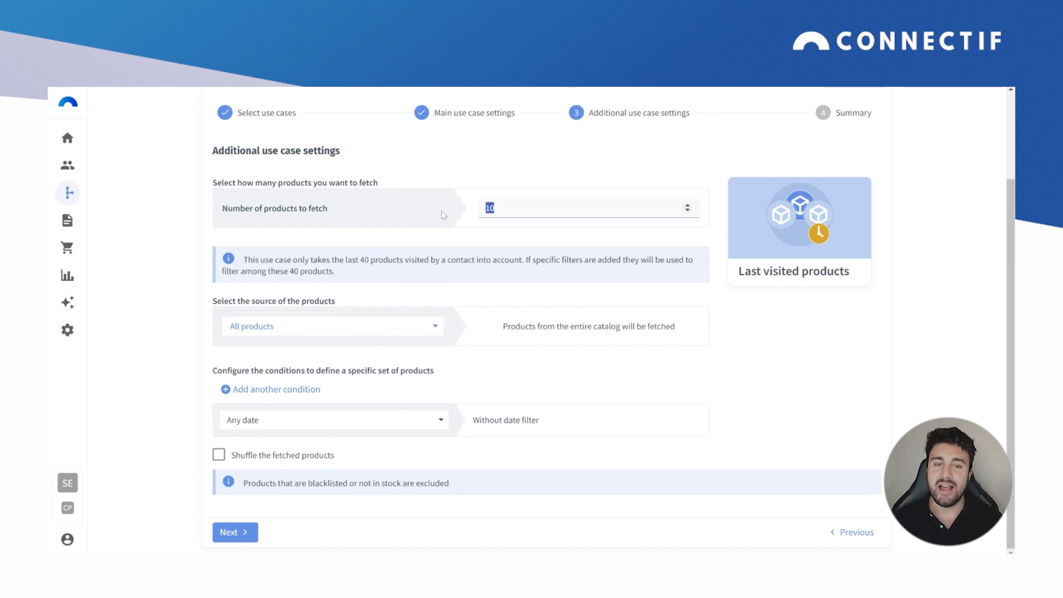
{"action": "key", "text": "BackSpace"}
{"action": "key", "text": "BackSpace"}
{"action": "type", "text": "2"}
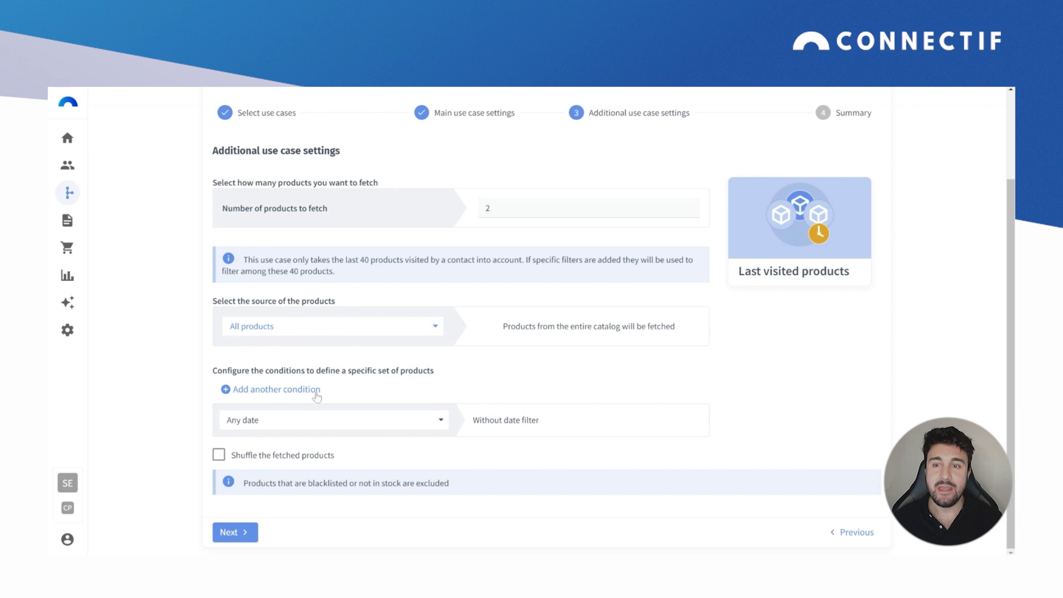
Limit the last visited products to the last time interval of 7 days and proceed to the summary
{"action": "left_click", "coordinate": [347, 426]}
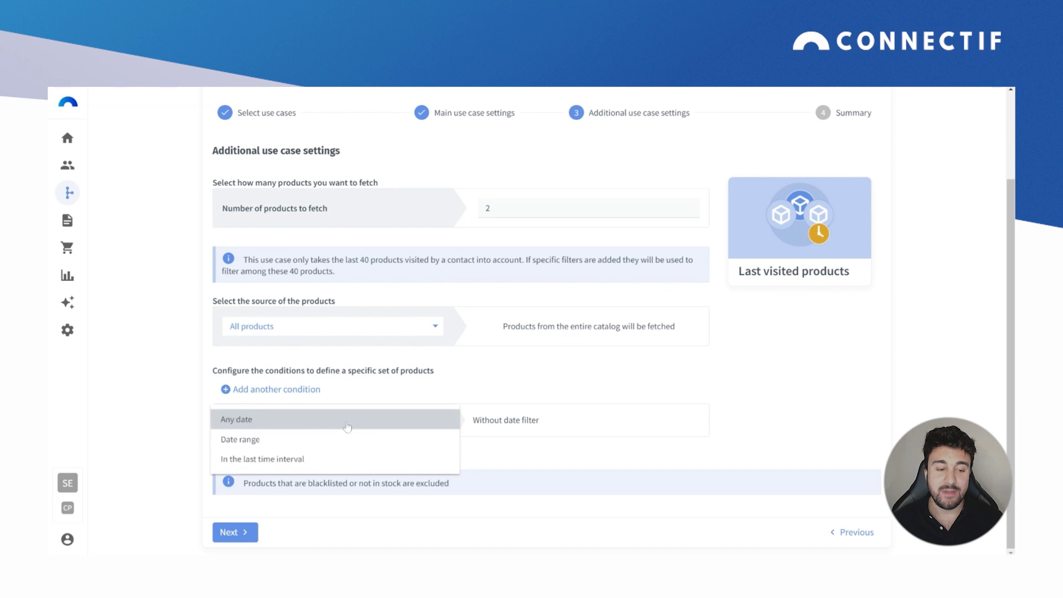
{"action": "left_click", "coordinate": [305, 459]}
{"action": "left_click", "coordinate": [483, 419]}
{"action": "type", "text": "7"}
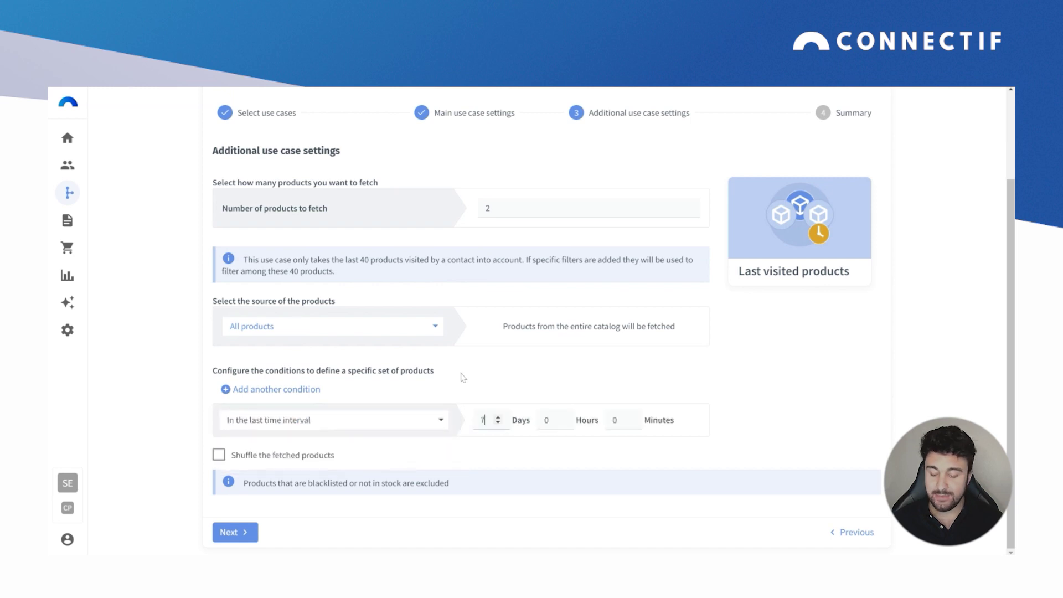
{"action": "left_click", "coordinate": [463, 377]}
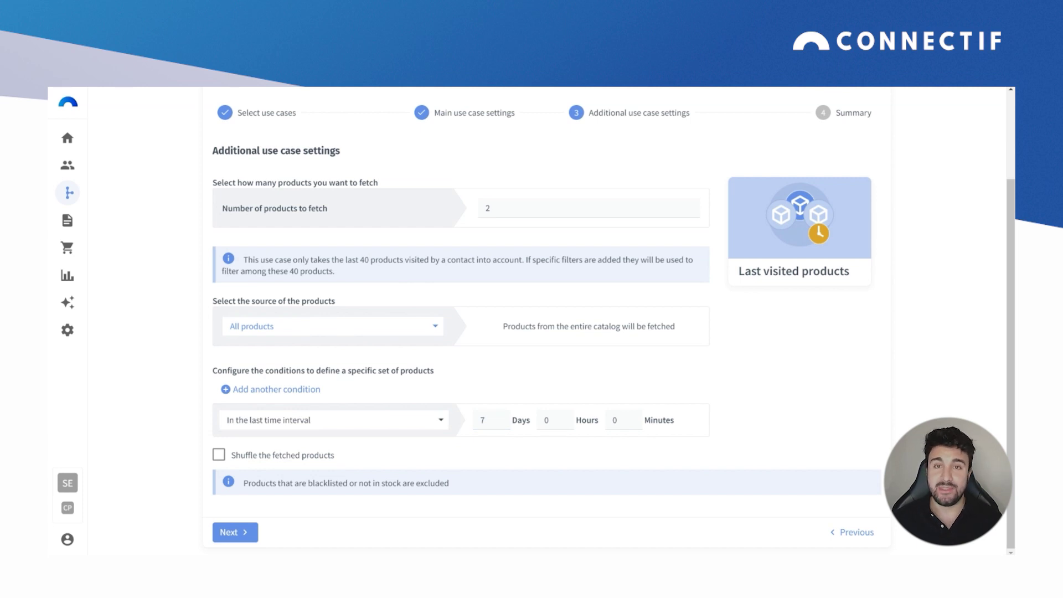
{"action": "left_click", "coordinate": [251, 531]}
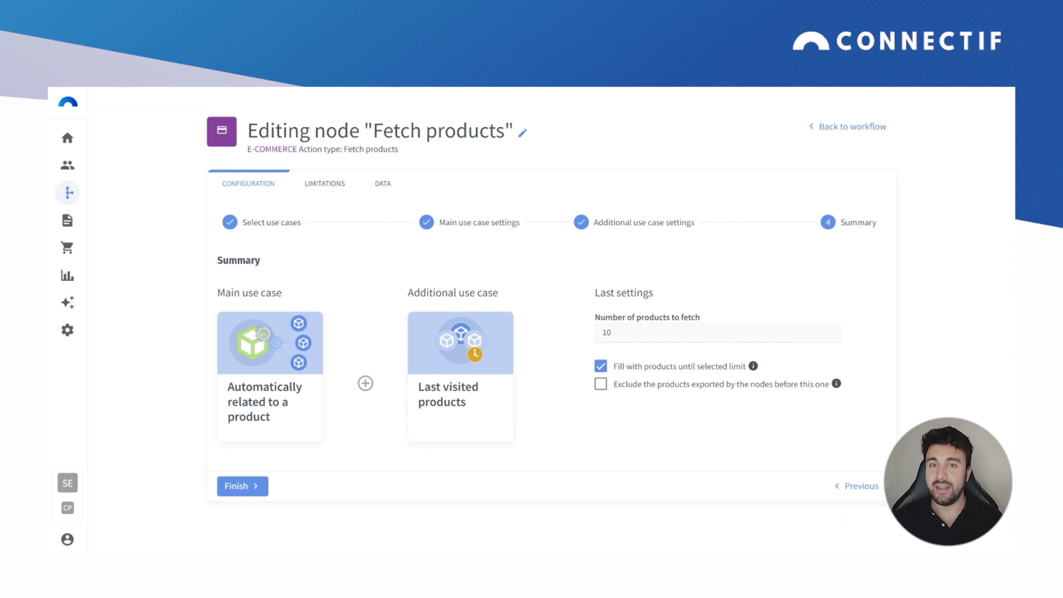
Set the node's total number of products to fetch to 4, exclude products exported by preceding nodes, and finish its configuration
{"action": "double_click", "coordinate": [631, 347]}
{"action": "type", "text": "4"}
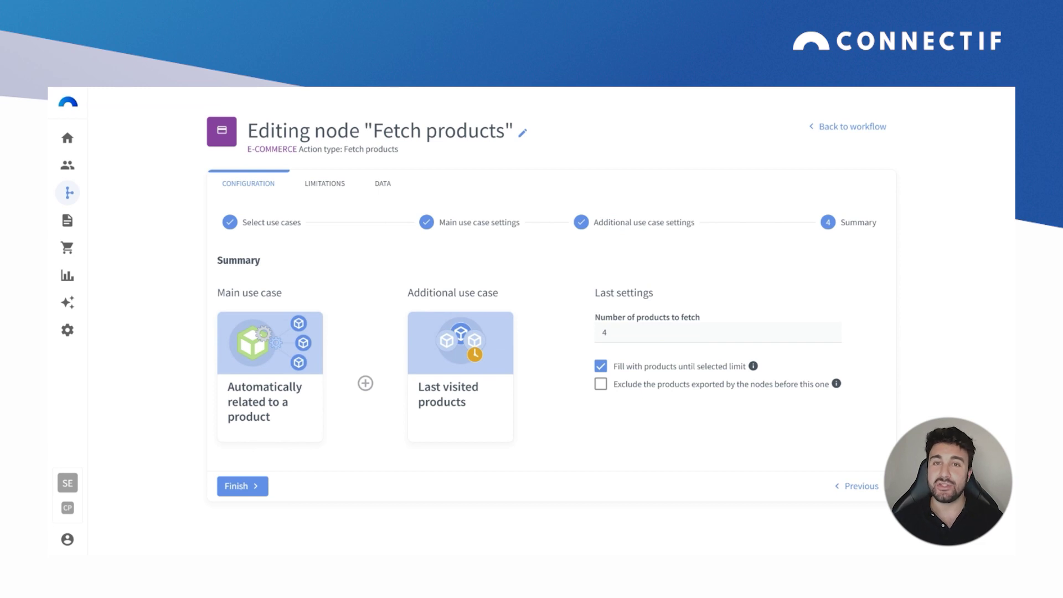
{"action": "left_click", "coordinate": [597, 329]}
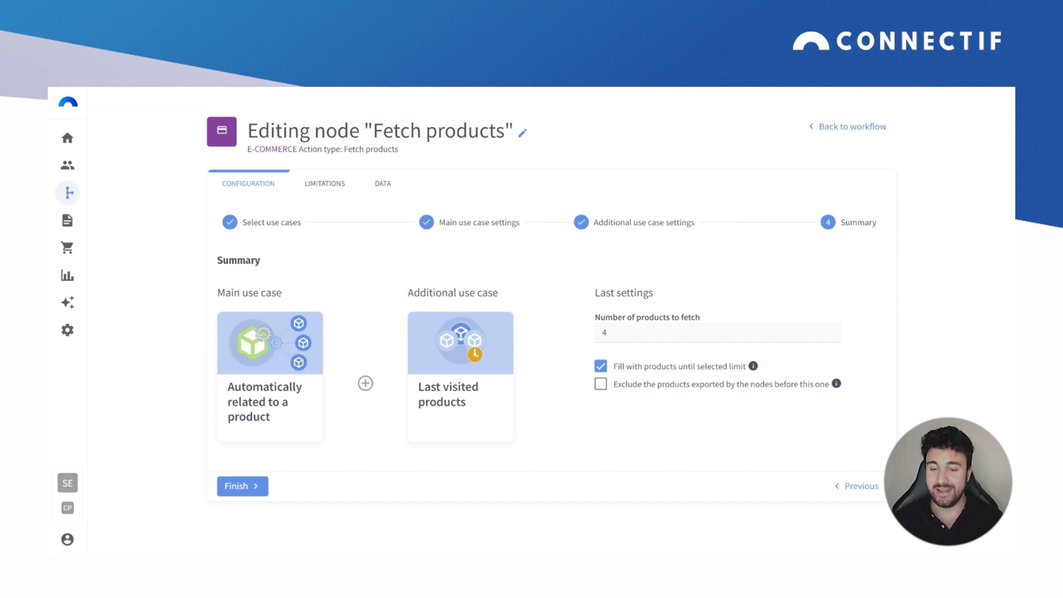
{"action": "left_click", "coordinate": [621, 386]}
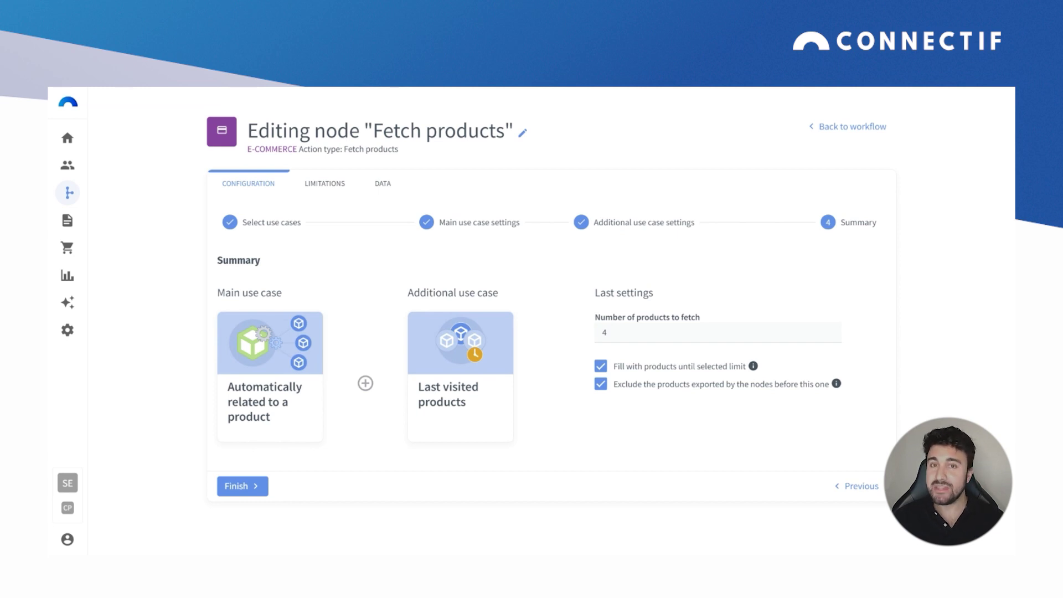
{"action": "left_click", "coordinate": [242, 487]}
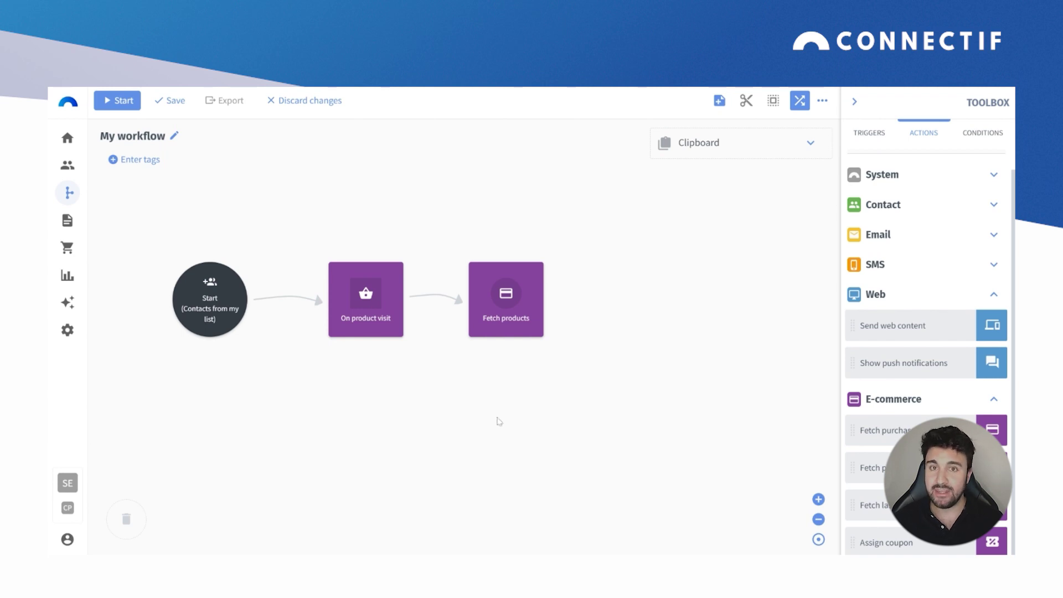
Add a Send web content action after Fetch products and create a new Inline web content named Products in it
{"action": "left_click_drag", "start_coordinate": [880, 328], "coordinate": [659, 294]}
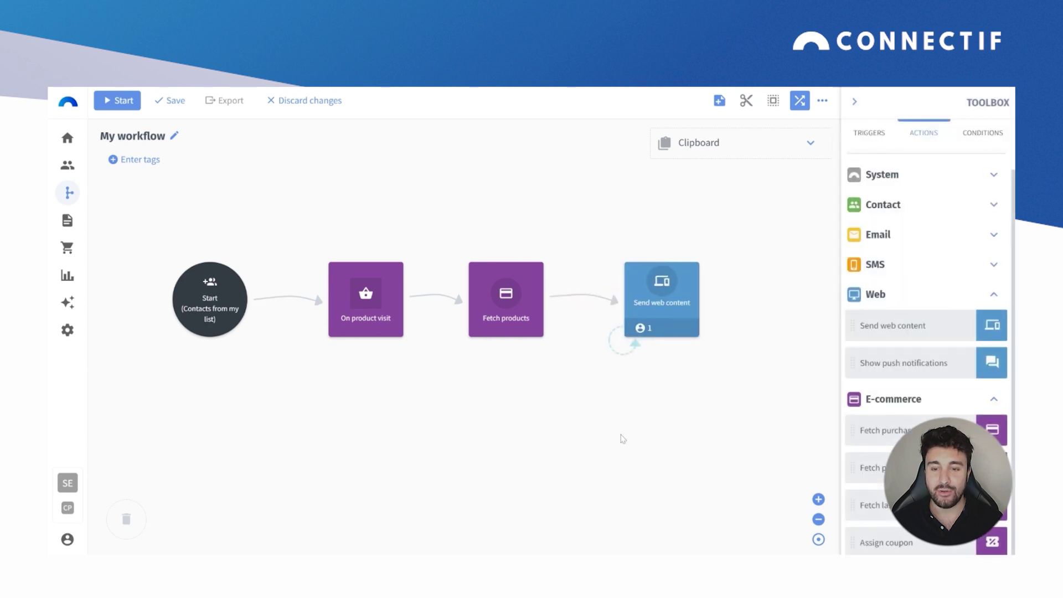
{"action": "double_click", "coordinate": [680, 317]}
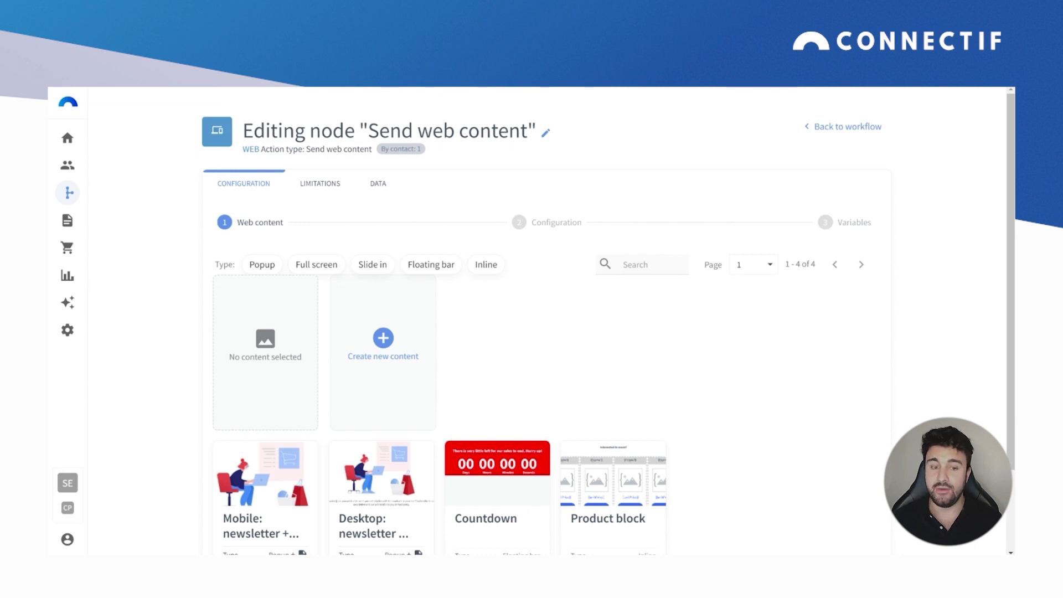
{"action": "left_click", "coordinate": [383, 338]}
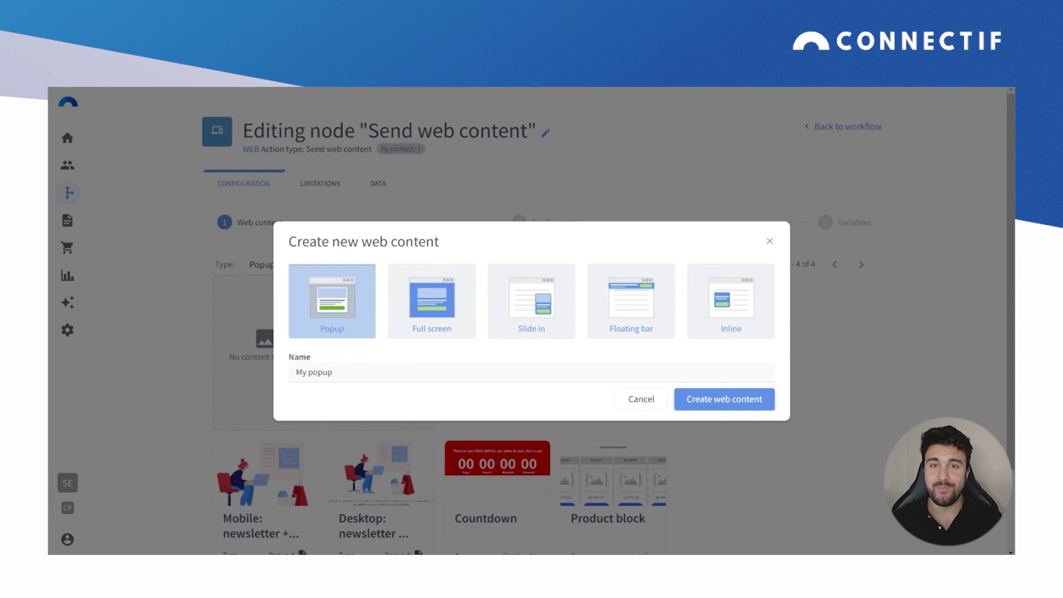
{"action": "left_click", "coordinate": [724, 313]}
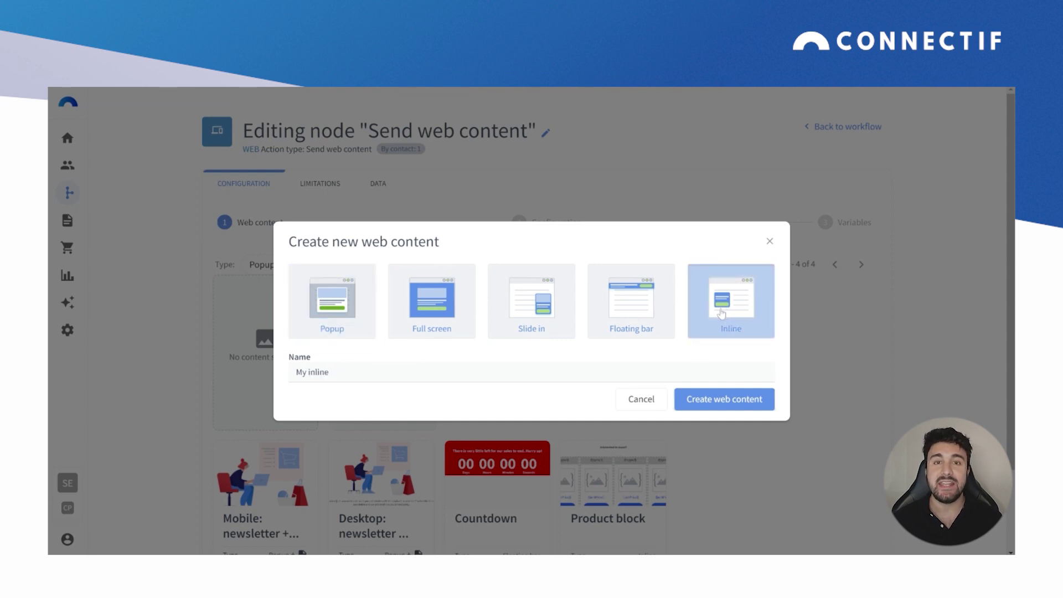
{"action": "key", "text": "Tab"}
{"action": "type", "text": "Products"}
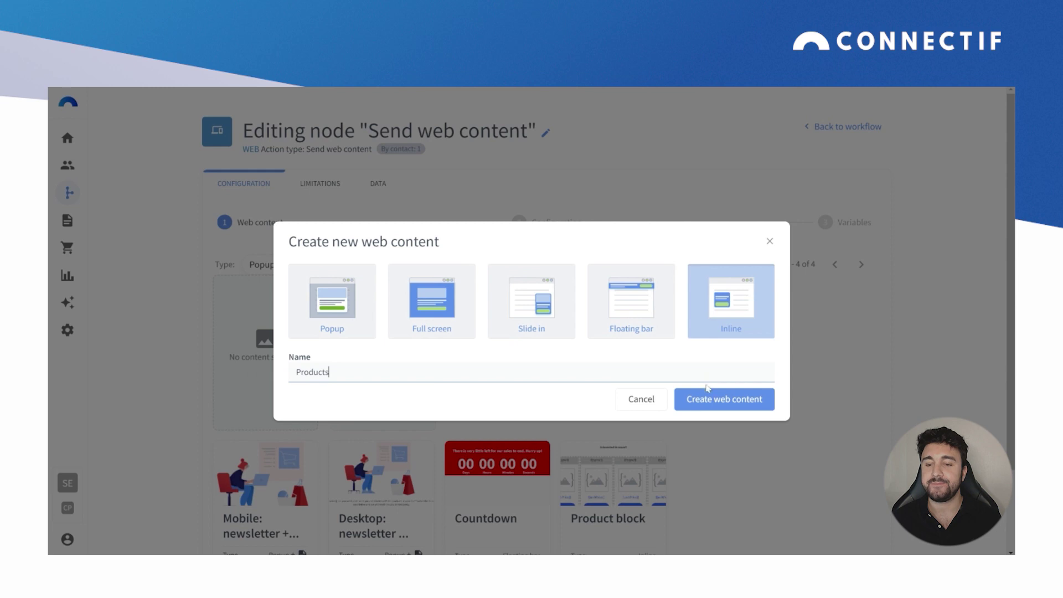
{"action": "left_click", "coordinate": [719, 403]}
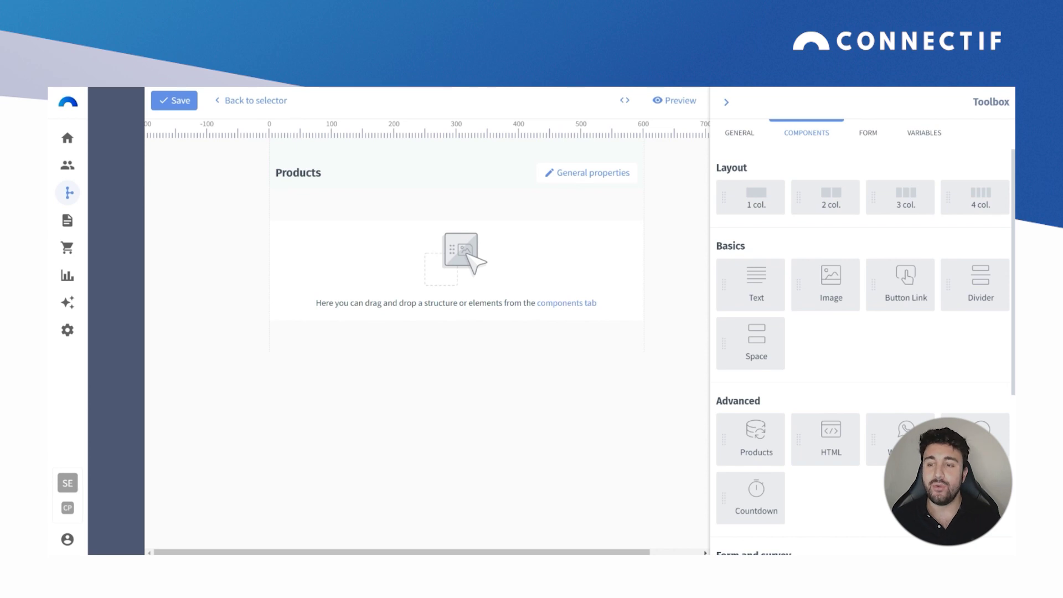
Add a Text element to the empty web content and replace its placeholder text with "Interested?"
{"action": "left_click_drag", "start_coordinate": [751, 293], "coordinate": [429, 260]}
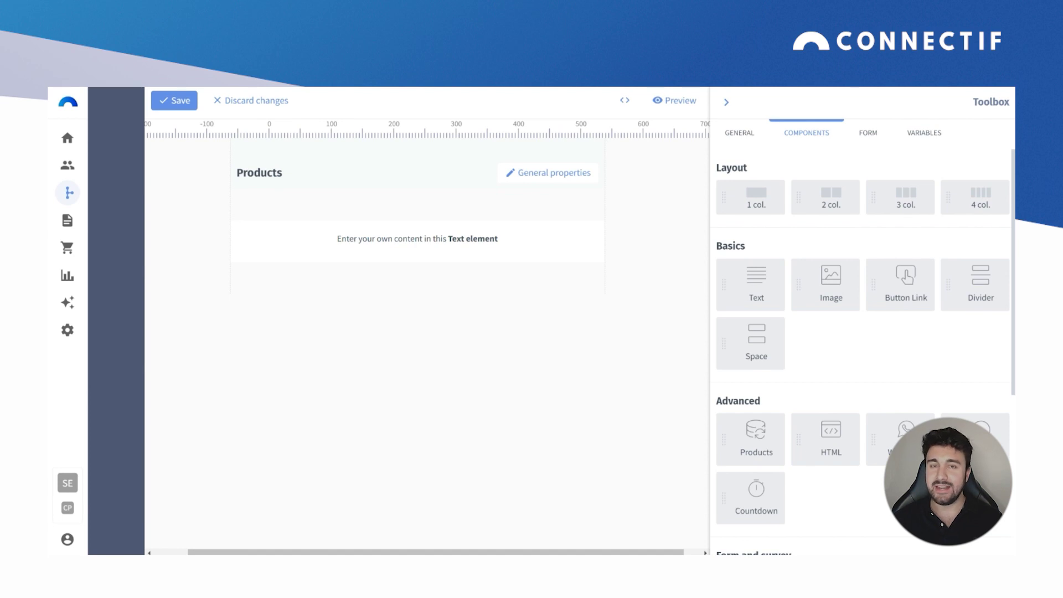
{"action": "left_click", "coordinate": [545, 232]}
{"action": "left_click_drag", "start_coordinate": [958, 201], "coordinate": [758, 218]}
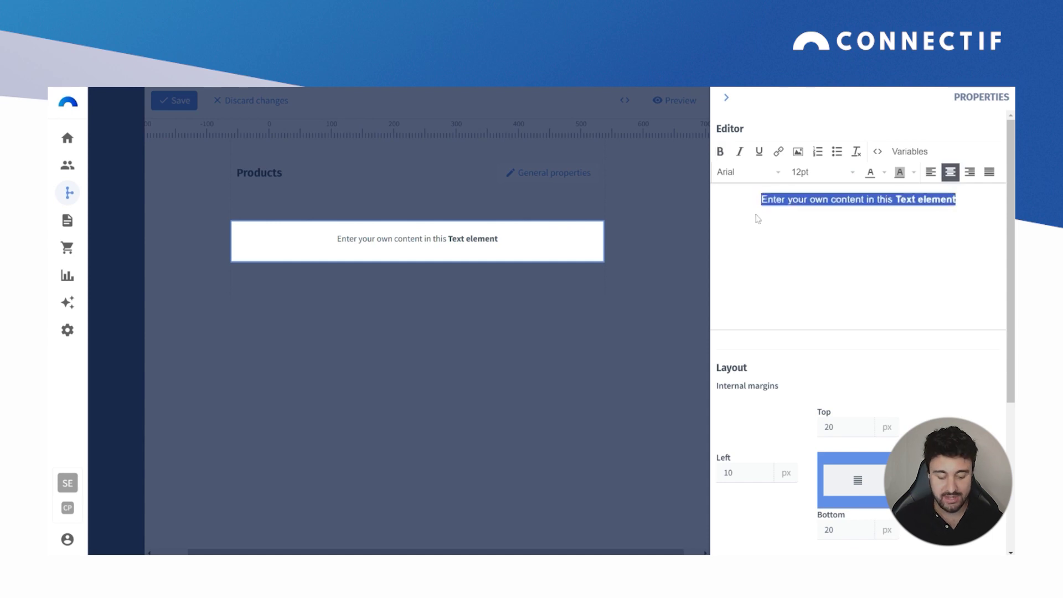
{"action": "type", "text": "Interes"}
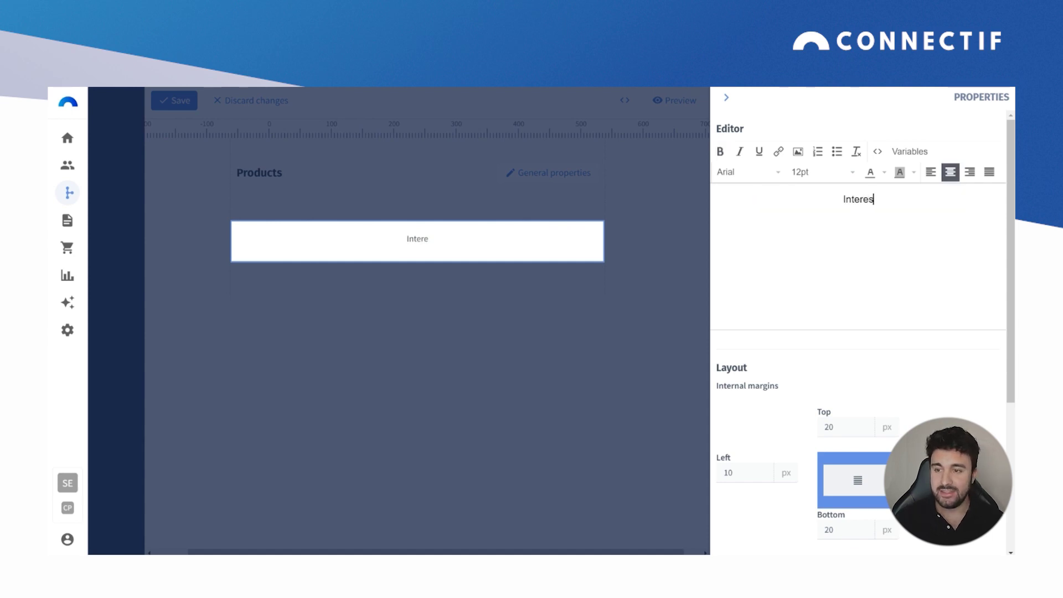
{"action": "type", "text": "ted?"}
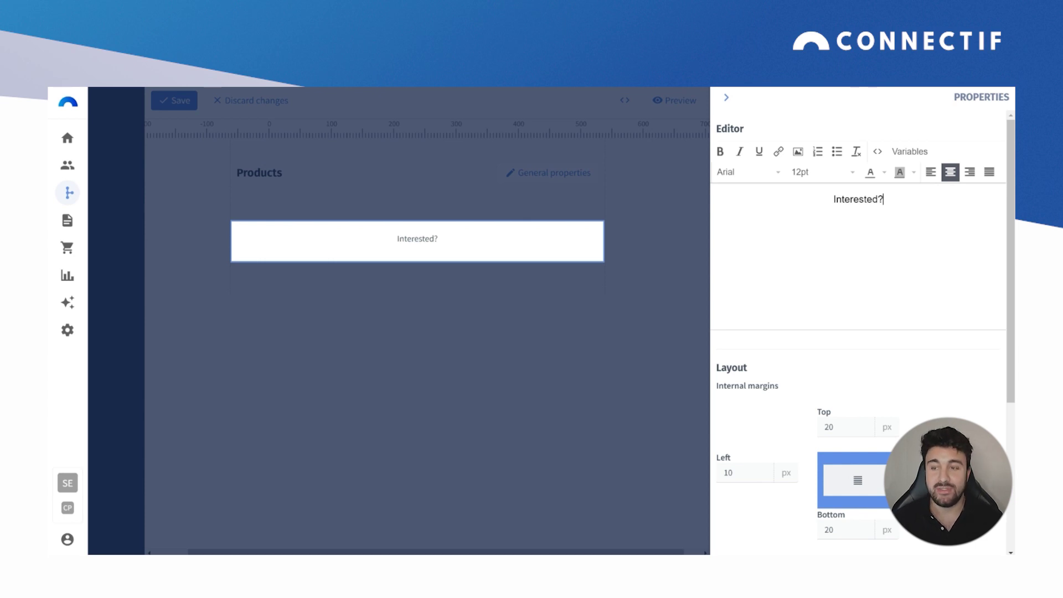
{"action": "left_click", "coordinate": [651, 302]}
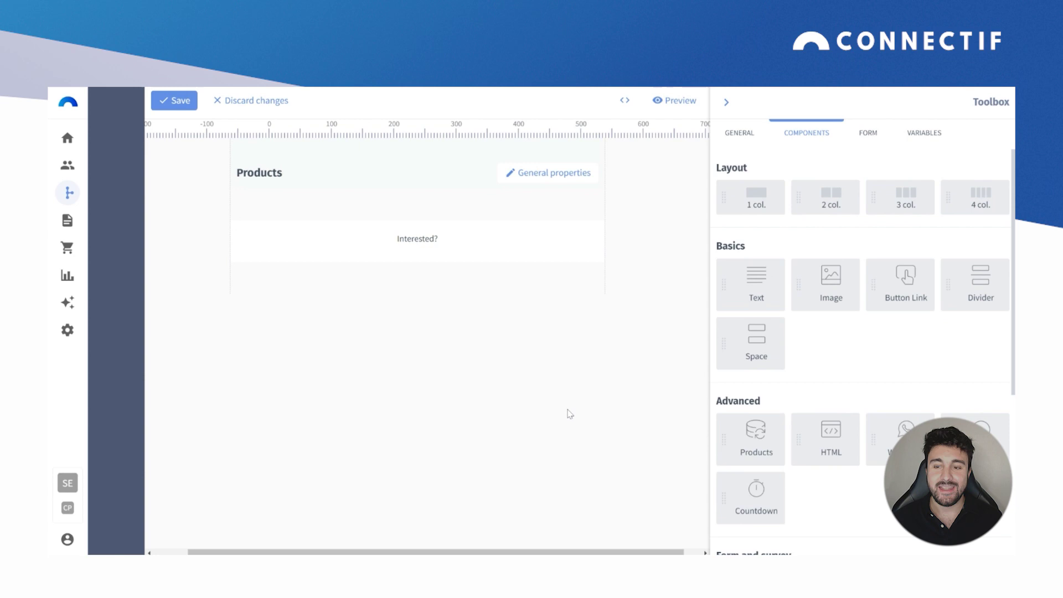
Add a Products element below the text and apply the Product with price template to it
{"action": "scroll", "coordinate": [865, 348], "scroll_direction": "down", "scroll_amount": 1}
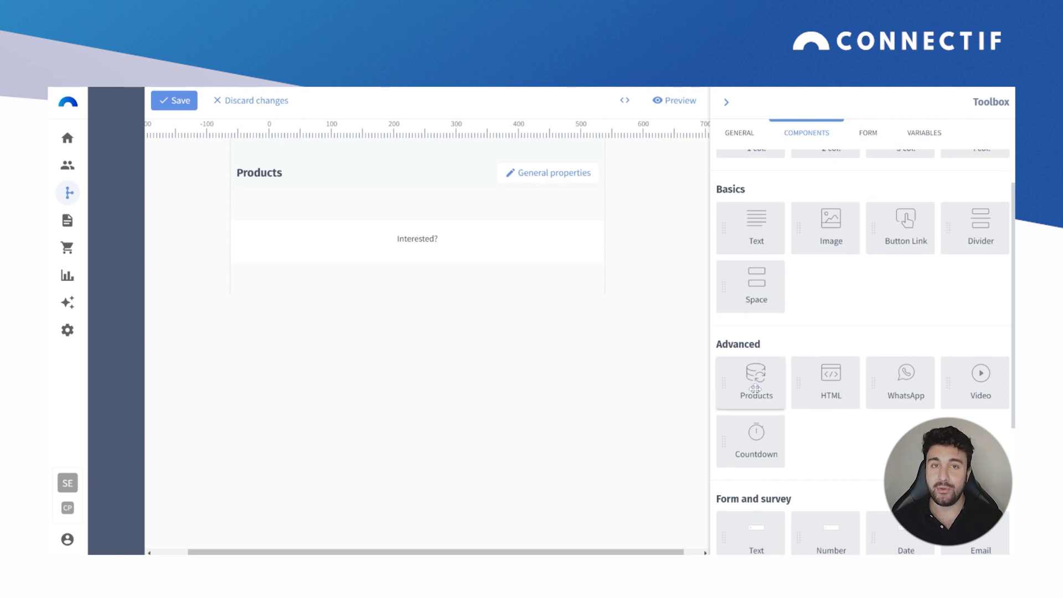
{"action": "left_click_drag", "start_coordinate": [755, 389], "coordinate": [407, 261]}
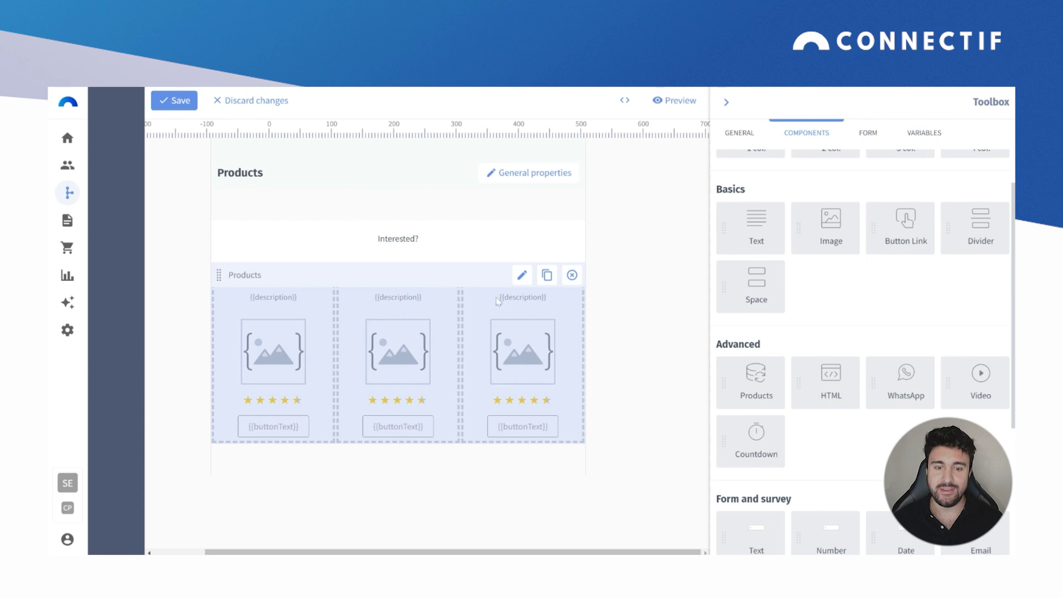
{"action": "left_click", "coordinate": [520, 277]}
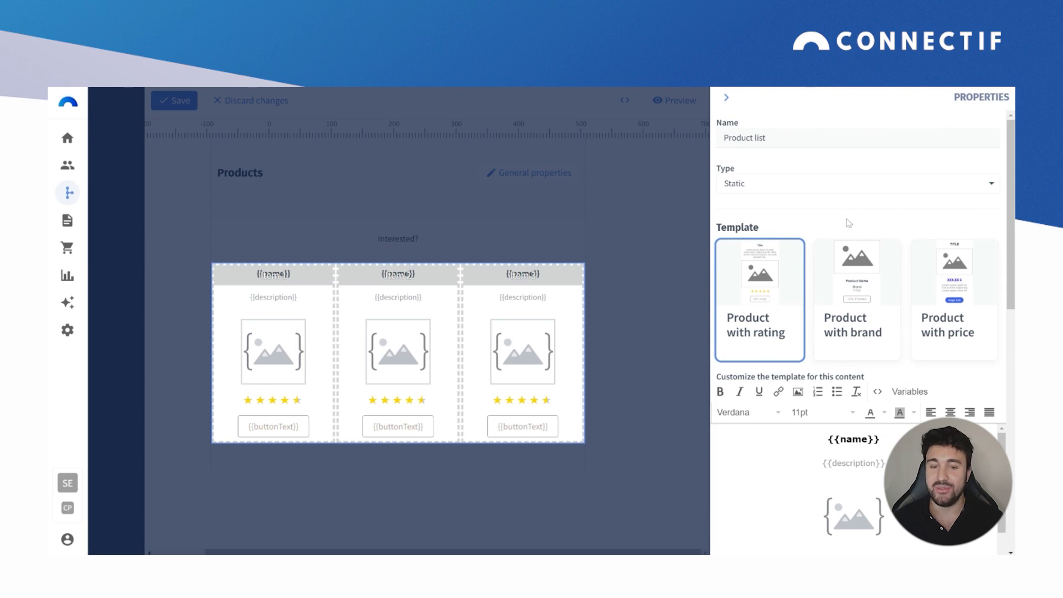
{"action": "left_click", "coordinate": [926, 255]}
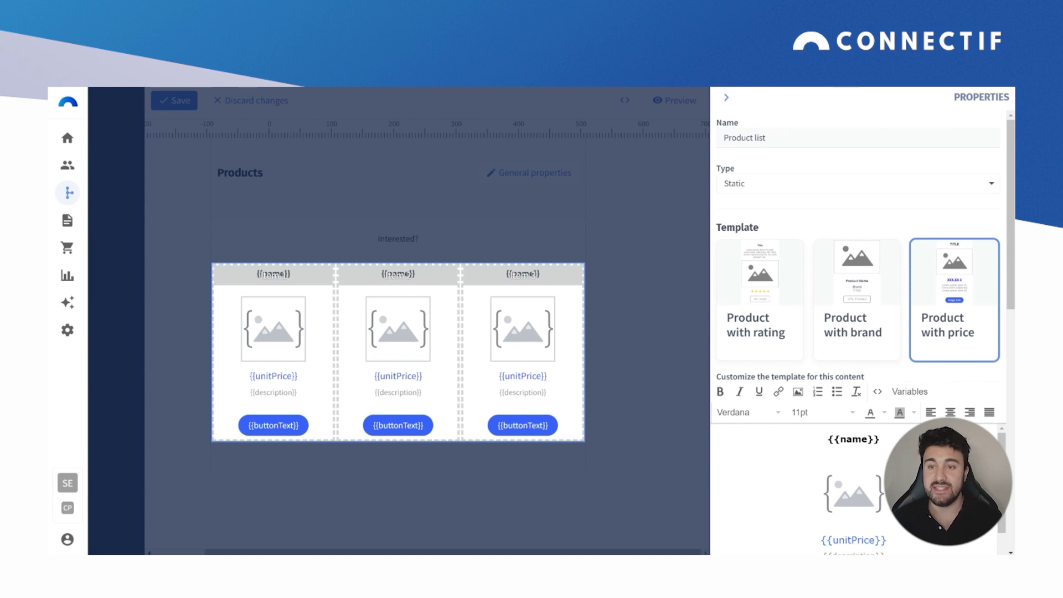
{"action": "left_click", "coordinate": [735, 188]}
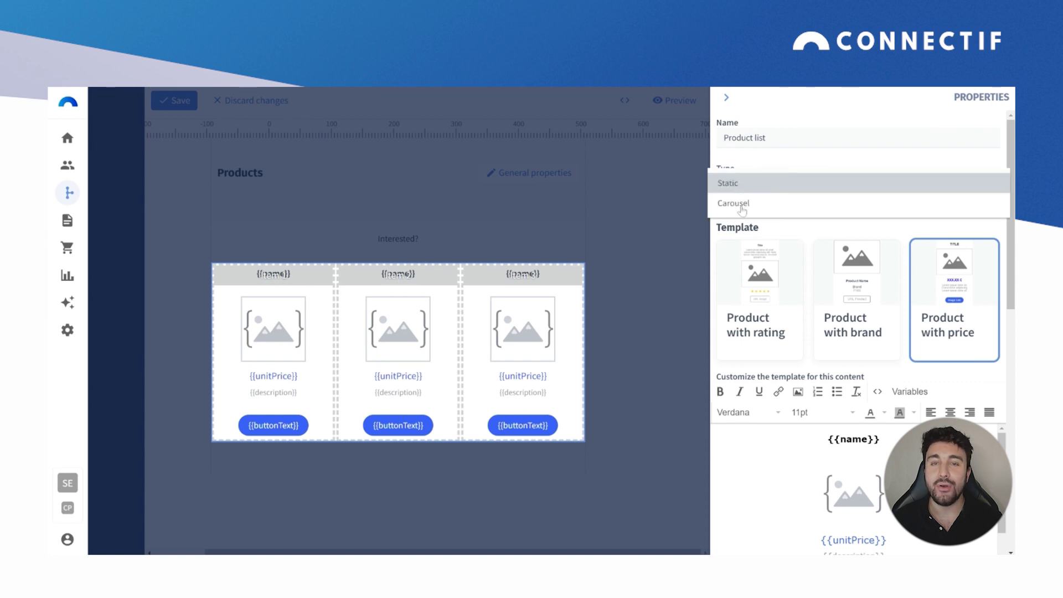
{"action": "left_click", "coordinate": [737, 204]}
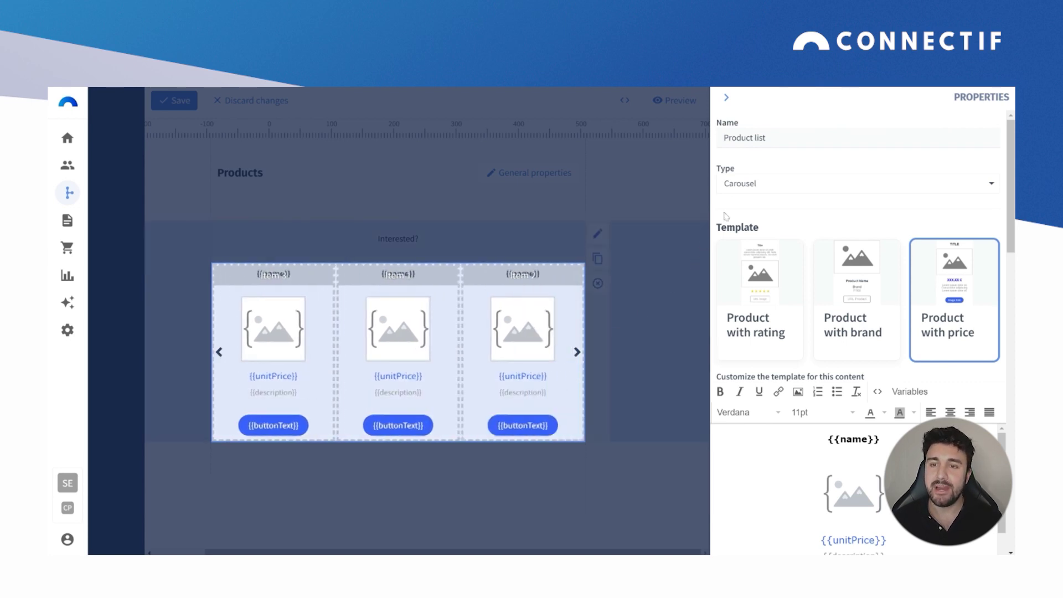
{"action": "left_click", "coordinate": [736, 184]}
{"action": "left_click", "coordinate": [729, 164]}
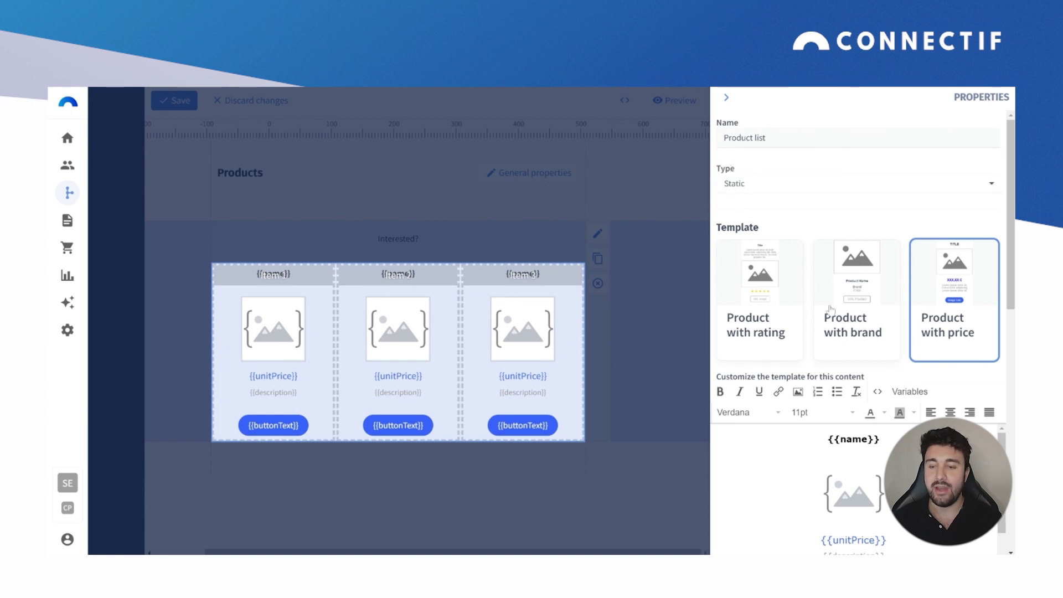
Remove the description variable and its empty line from the product template, between the unit price and the button
{"action": "scroll", "coordinate": [831, 289], "scroll_direction": "down", "scroll_amount": 2}
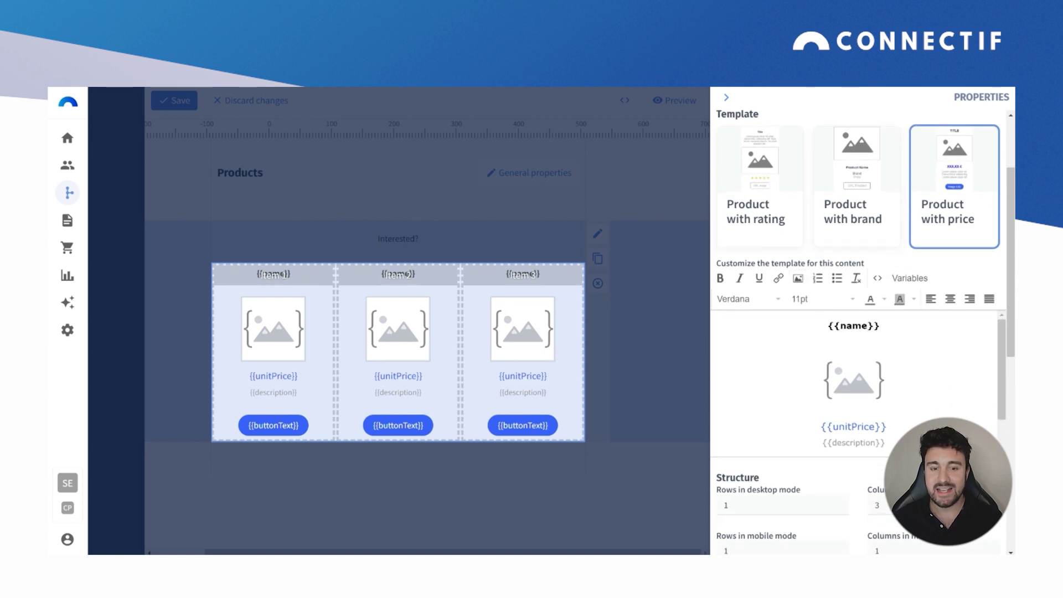
{"action": "scroll", "coordinate": [855, 382], "scroll_direction": "down", "scroll_amount": 1}
{"action": "left_click_drag", "start_coordinate": [886, 403], "coordinate": [821, 402]}
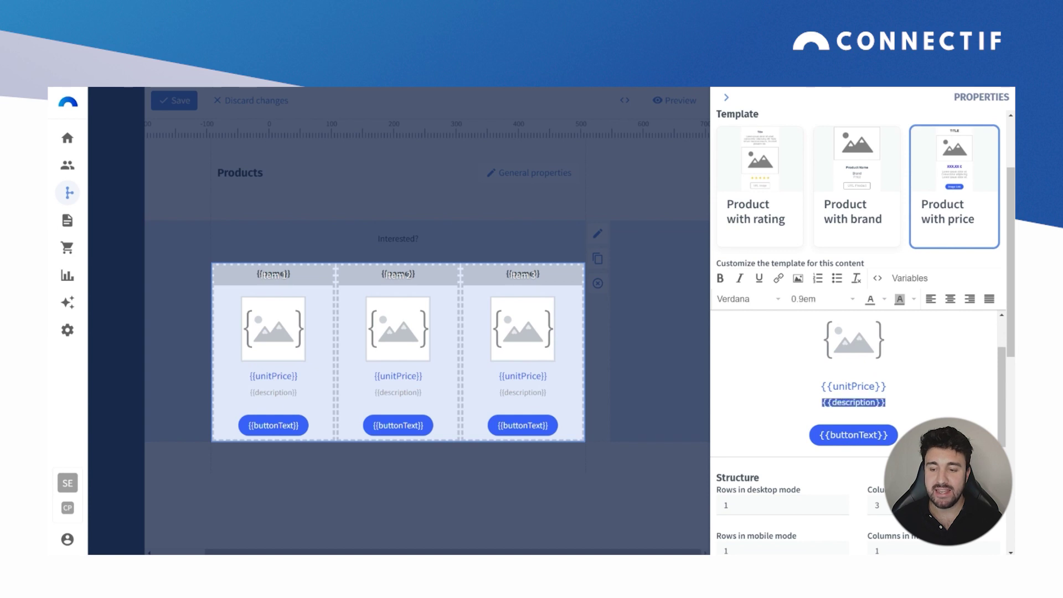
{"action": "key", "text": "BackSpace"}
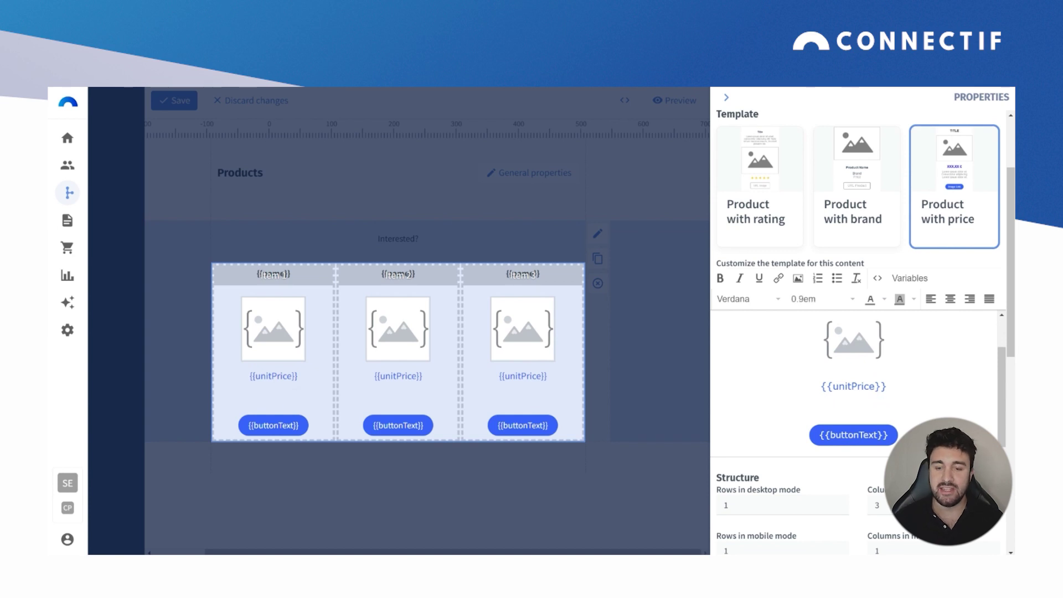
{"action": "key", "text": "BackSpace"}
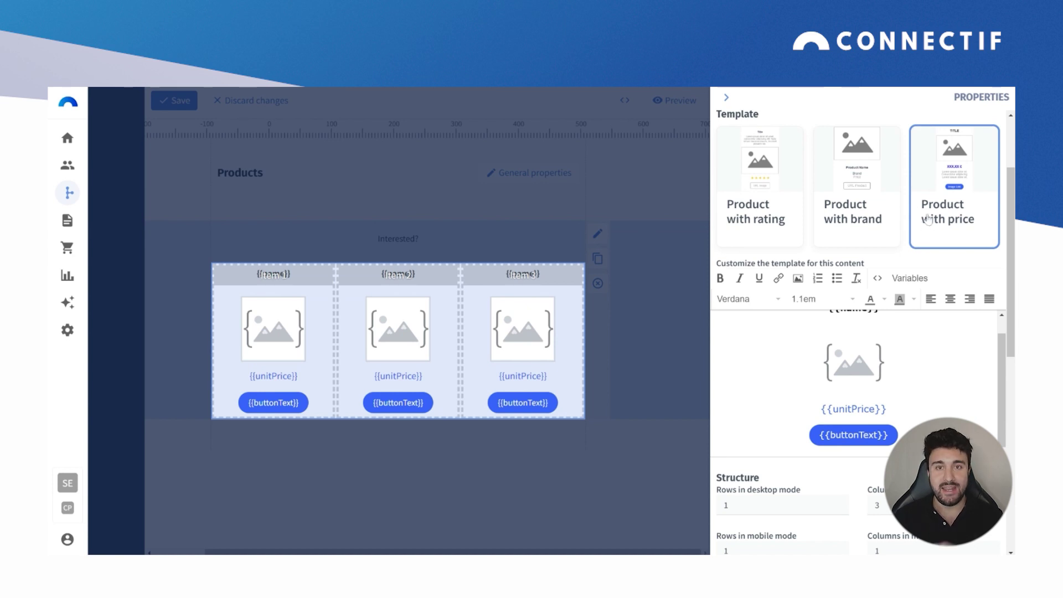
Set the product list to 4 columns in desktop mode and 2 rows in mobile mode, and close its properties
{"action": "scroll", "coordinate": [897, 255], "scroll_direction": "down", "scroll_amount": 3}
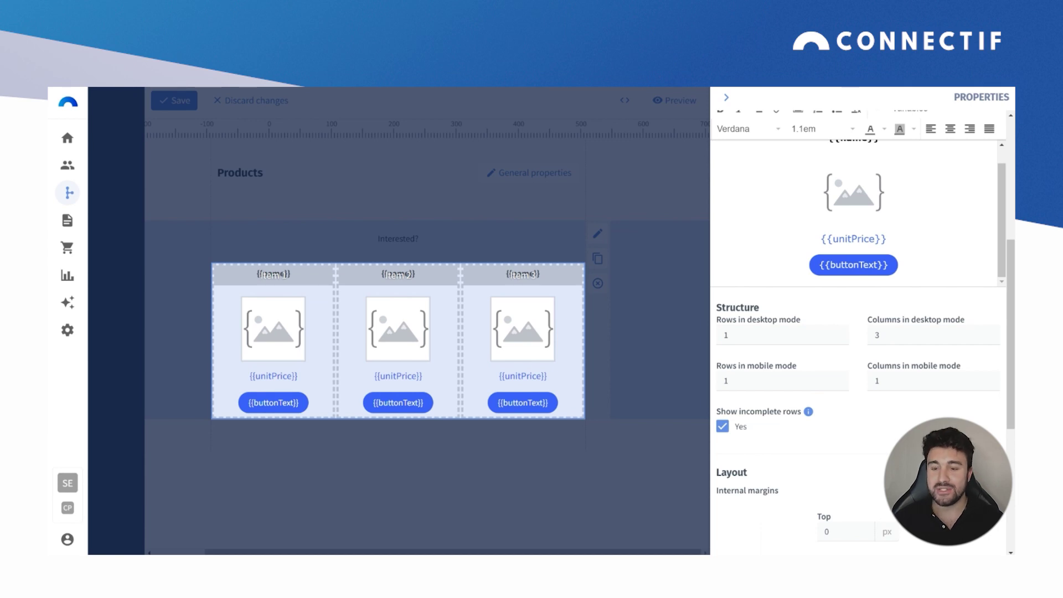
{"action": "double_click", "coordinate": [877, 335]}
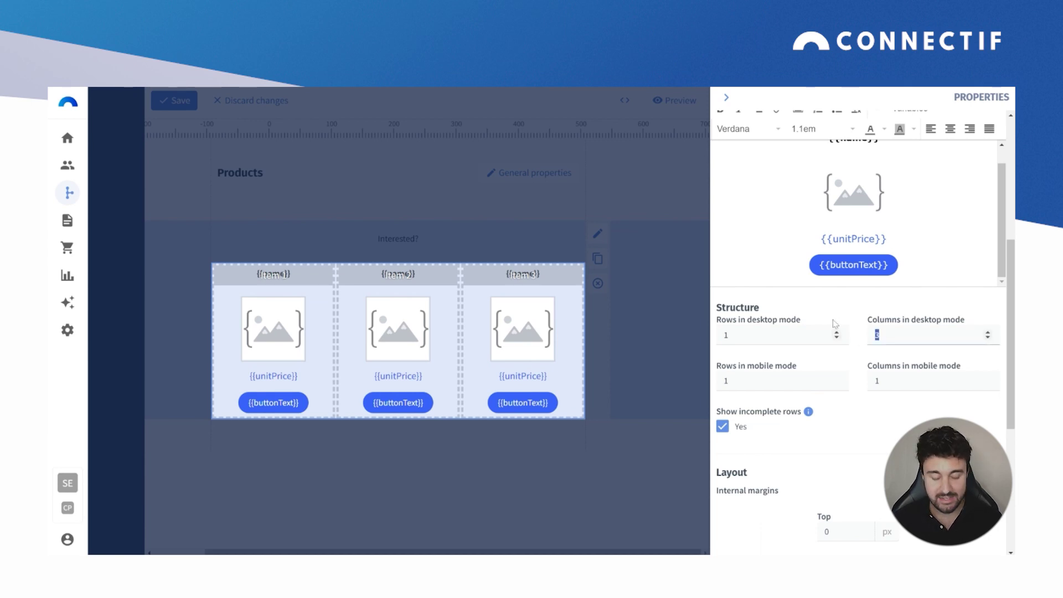
{"action": "type", "text": "4"}
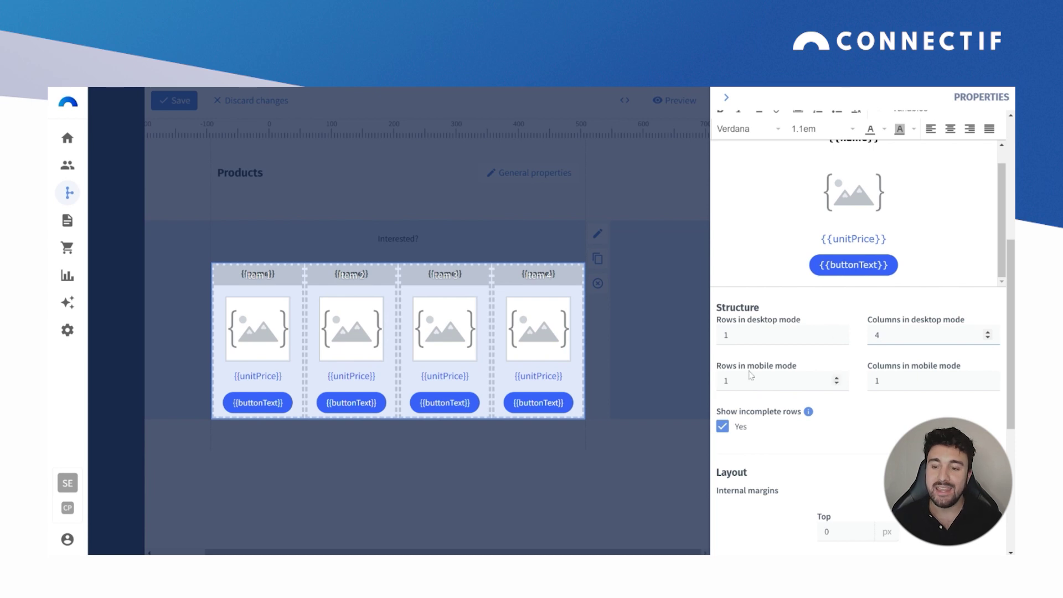
{"action": "key", "text": "Tab"}
{"action": "type", "text": "4"}
{"action": "key", "text": "Down"}
{"action": "scroll", "coordinate": [907, 333], "scroll_direction": "down", "scroll_amount": 4}
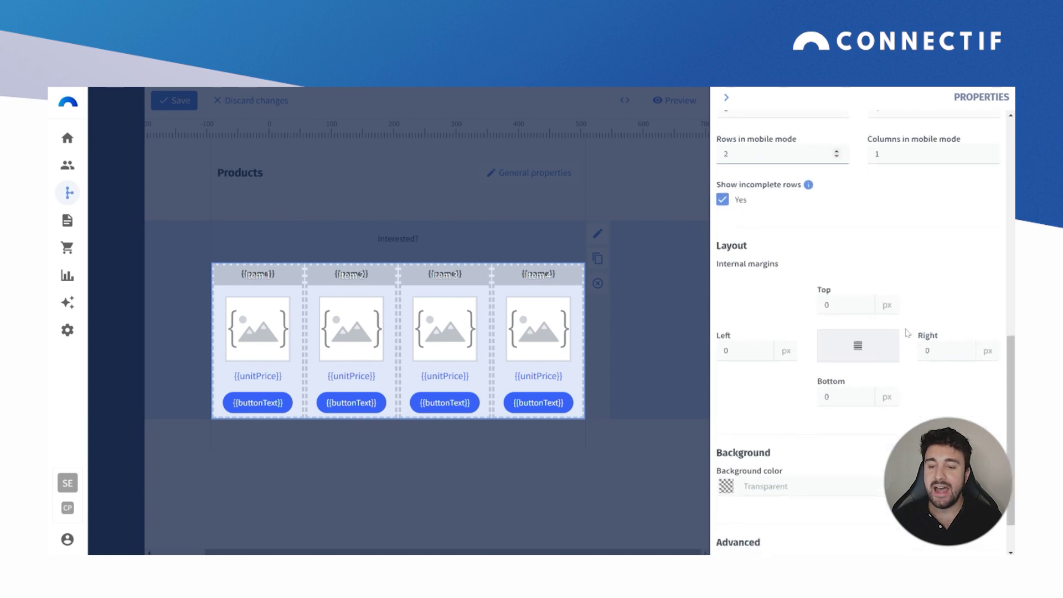
{"action": "scroll", "coordinate": [906, 330], "scroll_direction": "down", "scroll_amount": 1}
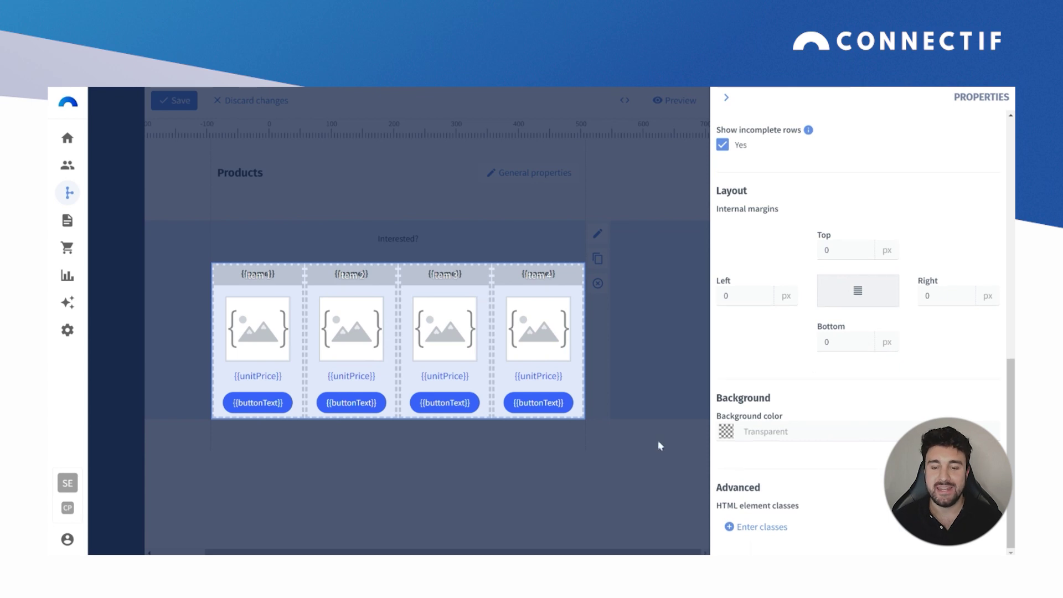
{"action": "left_click", "coordinate": [622, 471]}
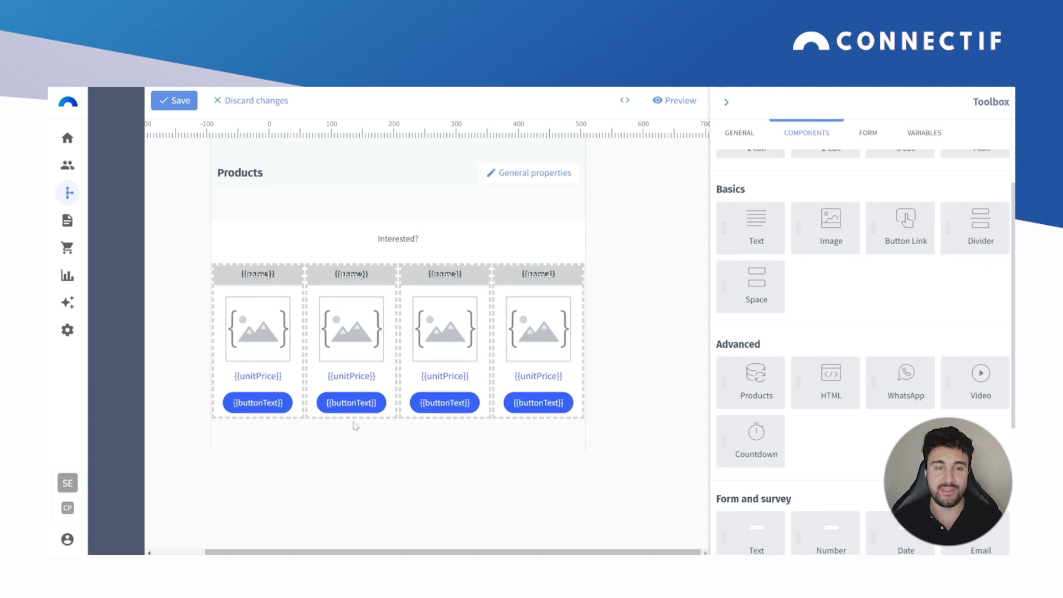
Save the Products content, return to the Send web content node, and continue with it selected to the placement configuration
{"action": "left_click", "coordinate": [175, 103]}
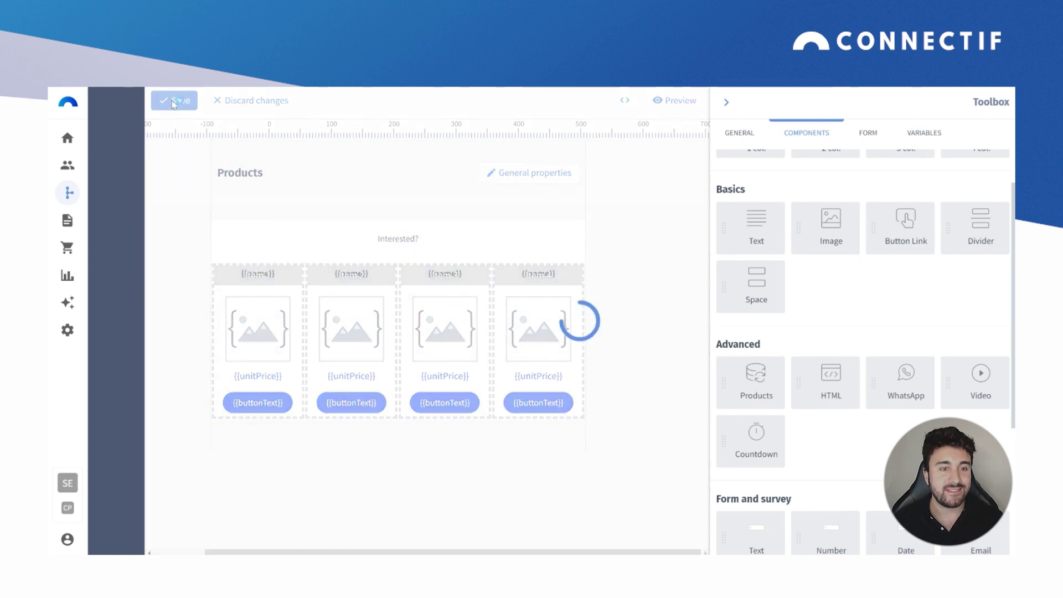
{"action": "left_click", "coordinate": [244, 101]}
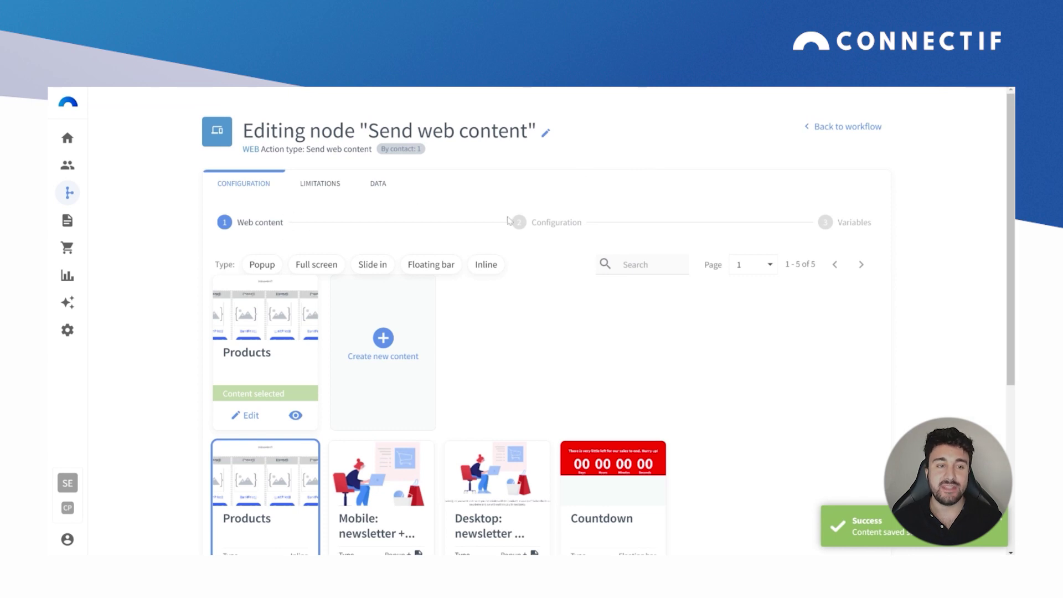
{"action": "scroll", "coordinate": [349, 422], "scroll_direction": "down", "scroll_amount": 5}
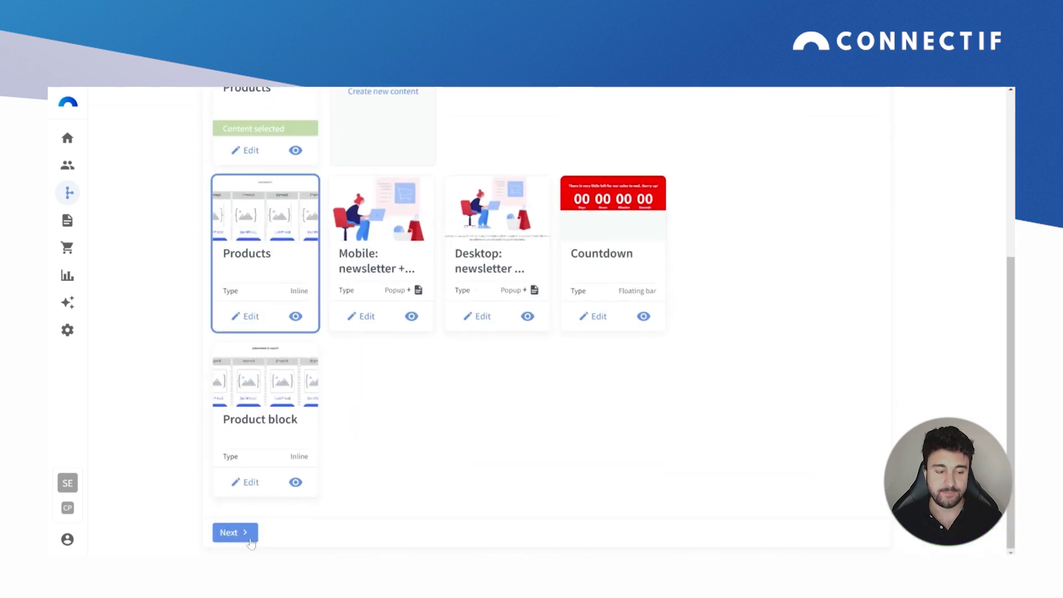
{"action": "left_click", "coordinate": [235, 532]}
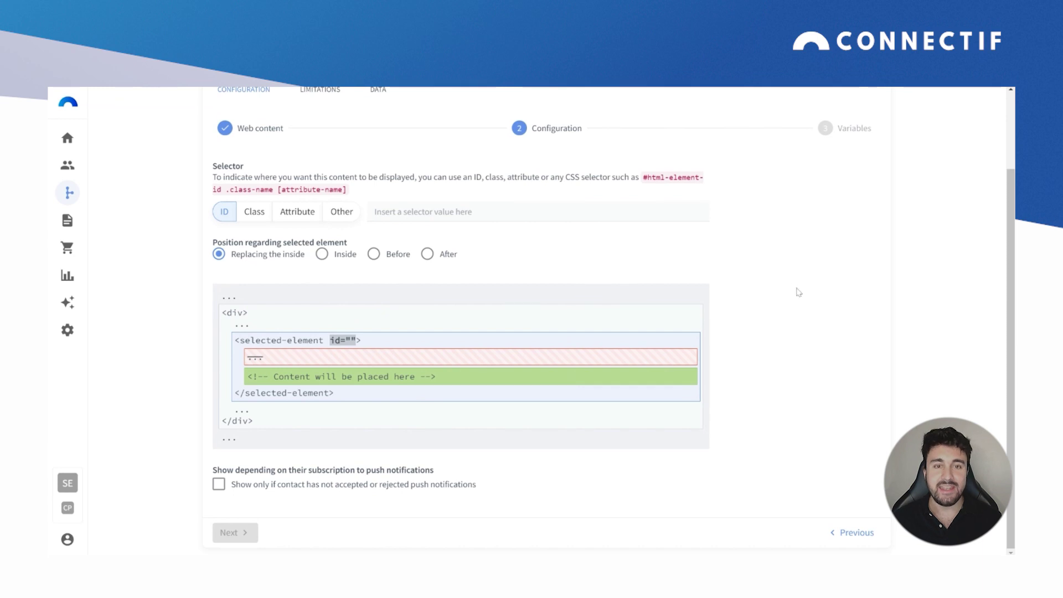
{"action": "scroll", "coordinate": [798, 294], "scroll_direction": "up", "scroll_amount": 2}
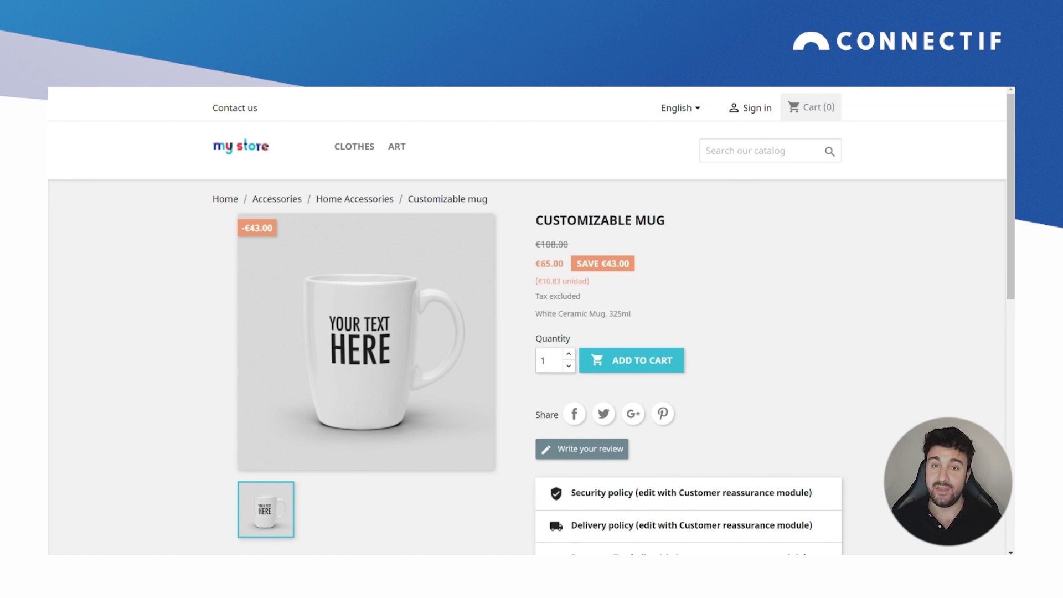
Switch to the store's product page and inspect the footer element in the browser's developer tools to find its ID
{"action": "key", "text": "F12"}
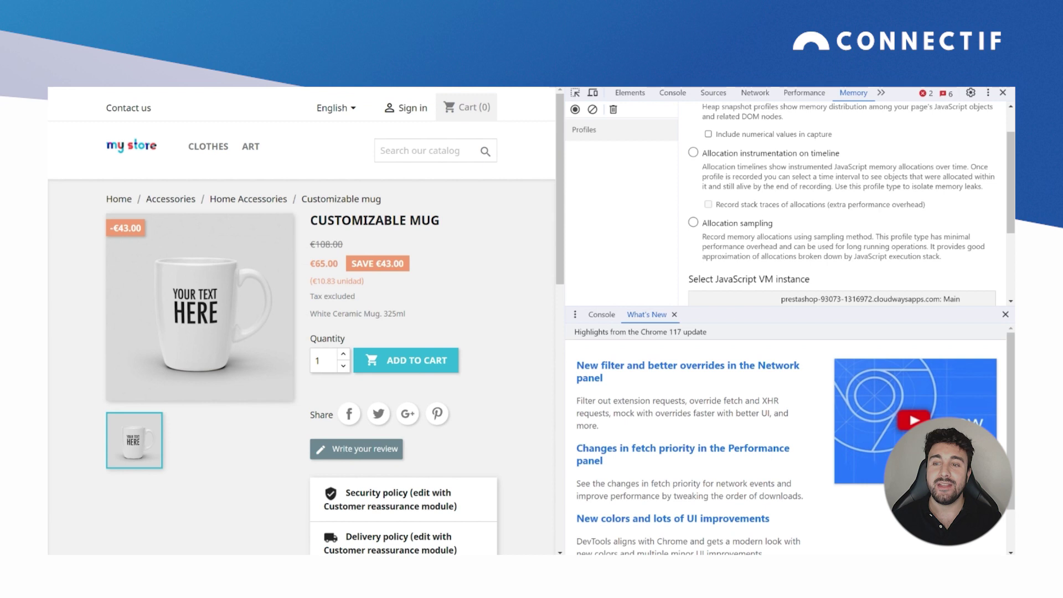
{"action": "left_click", "coordinate": [630, 93]}
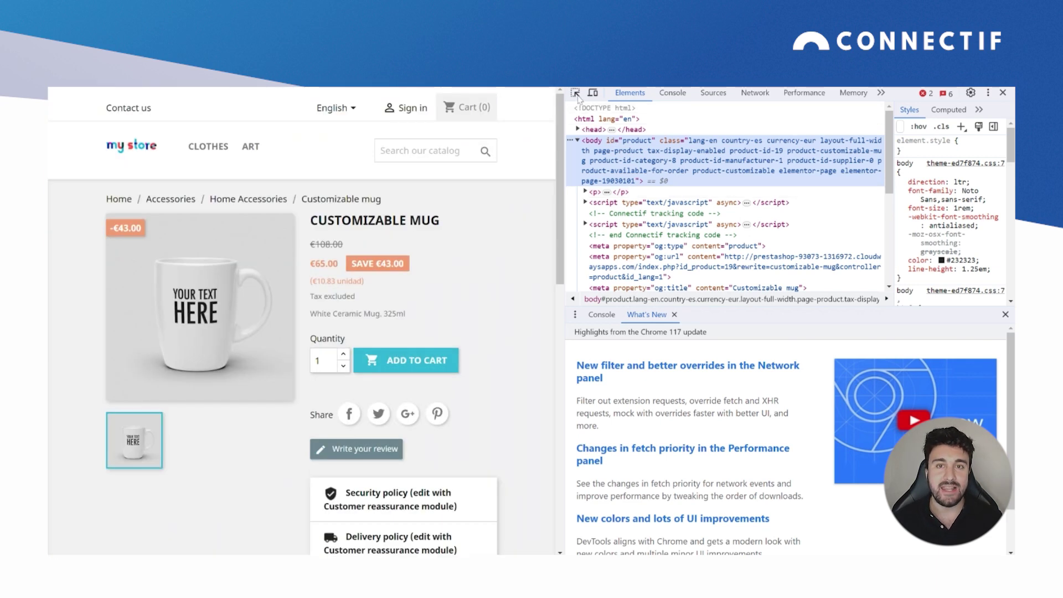
{"action": "left_click", "coordinate": [575, 95]}
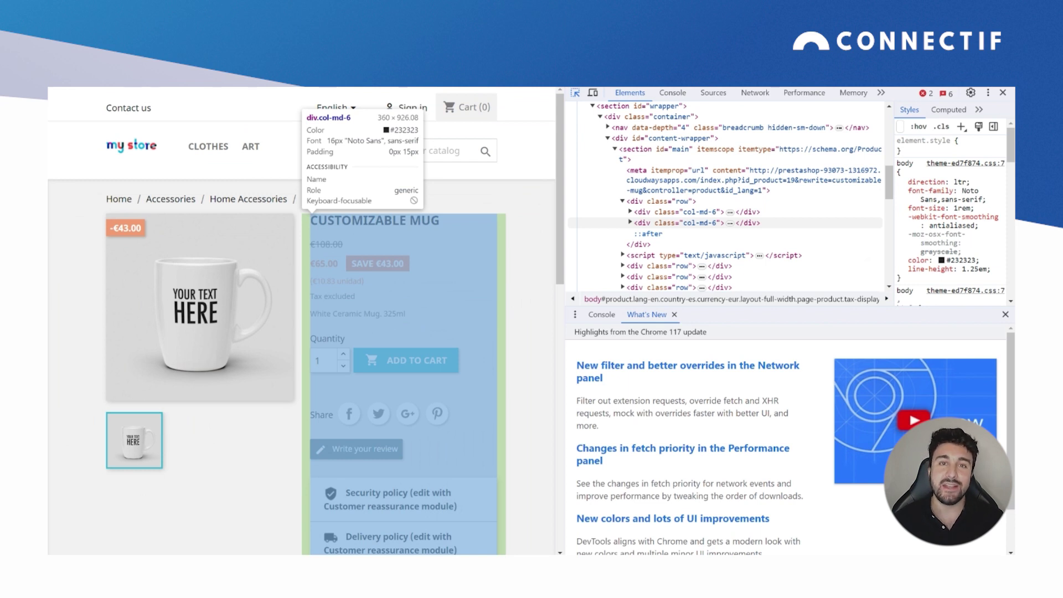
{"action": "scroll", "coordinate": [283, 247], "scroll_direction": "down", "scroll_amount": 6}
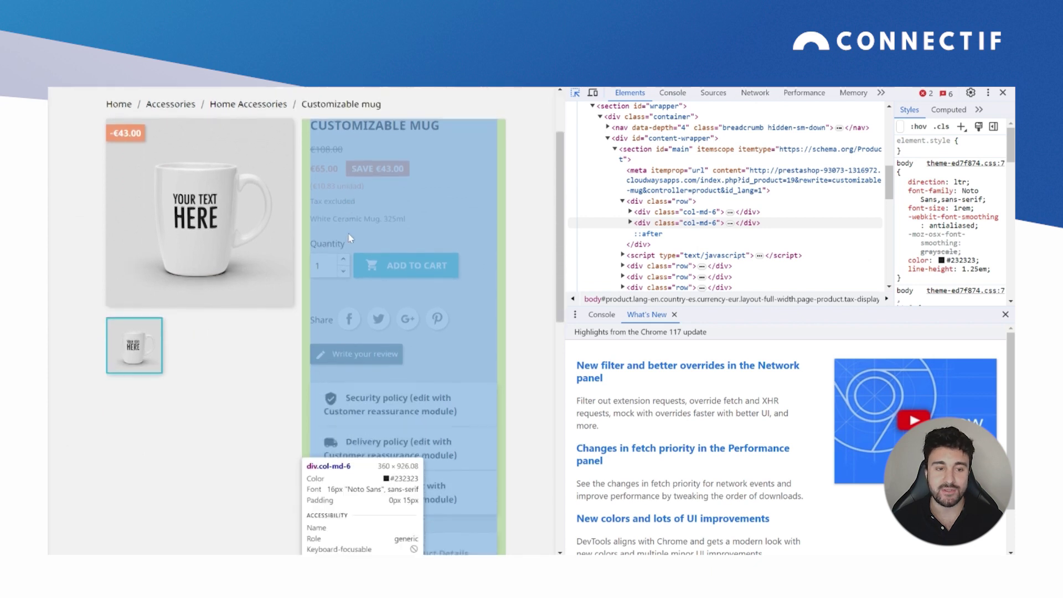
{"action": "scroll", "coordinate": [282, 247], "scroll_direction": "down", "scroll_amount": 3}
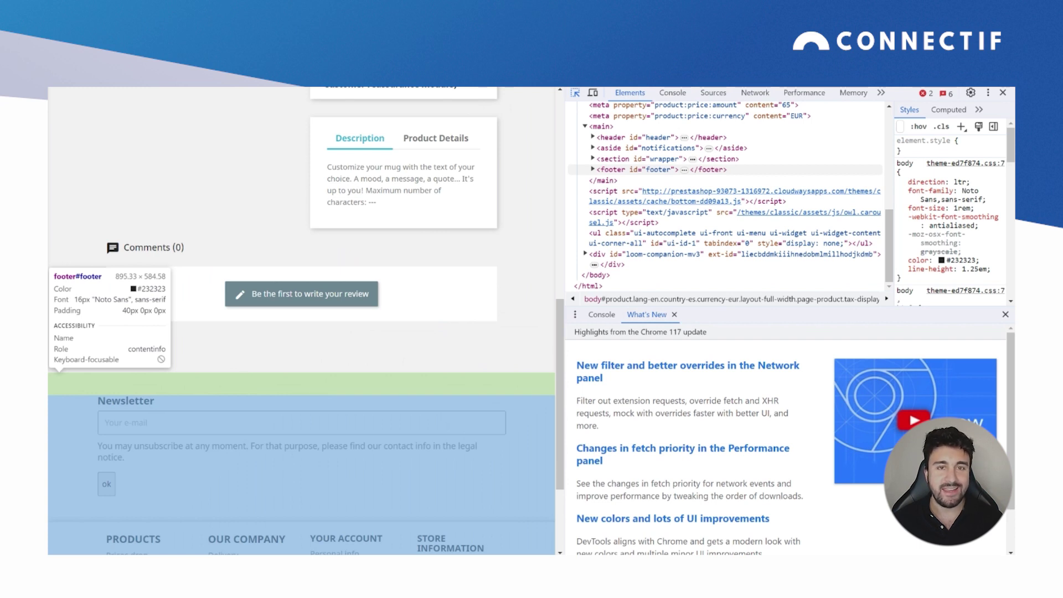
{"action": "left_click", "coordinate": [246, 383]}
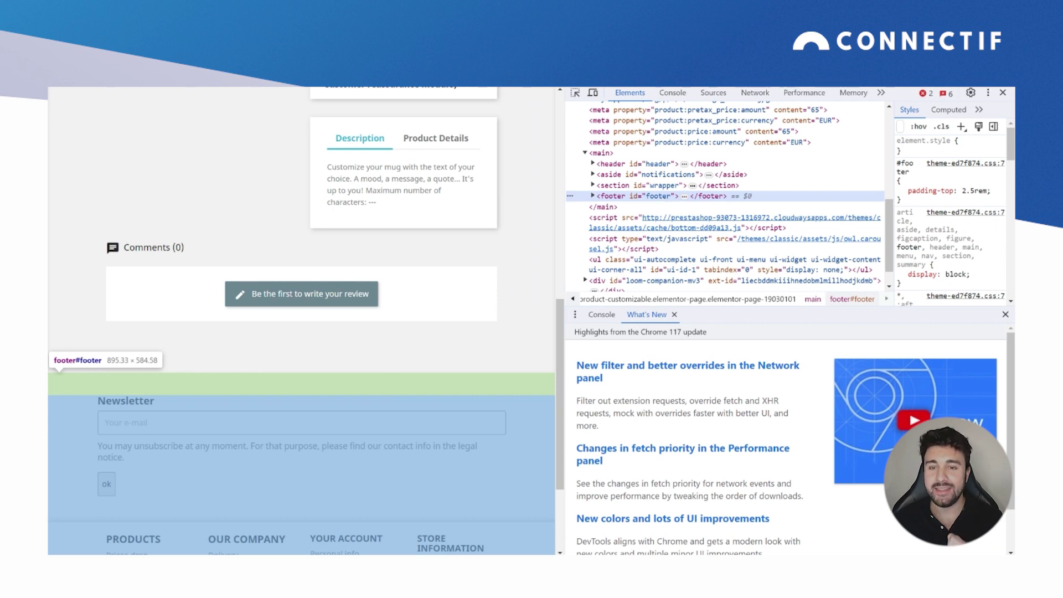
{"action": "left_click", "coordinate": [663, 199]}
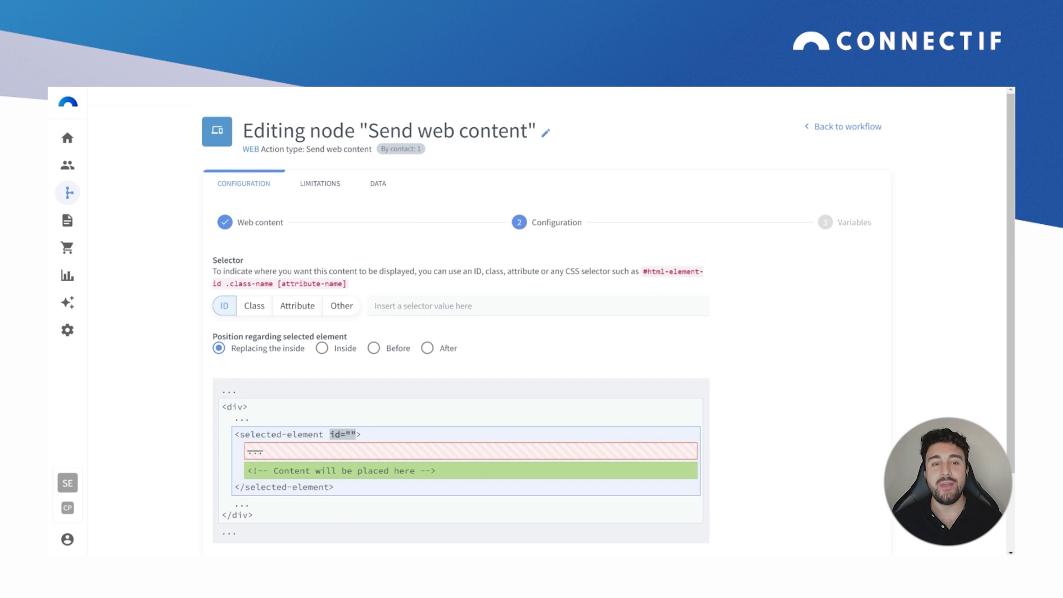
Back in Connectif, place the content Before the element with the ID footer and continue to the variables
{"action": "type", "text": "footer"}
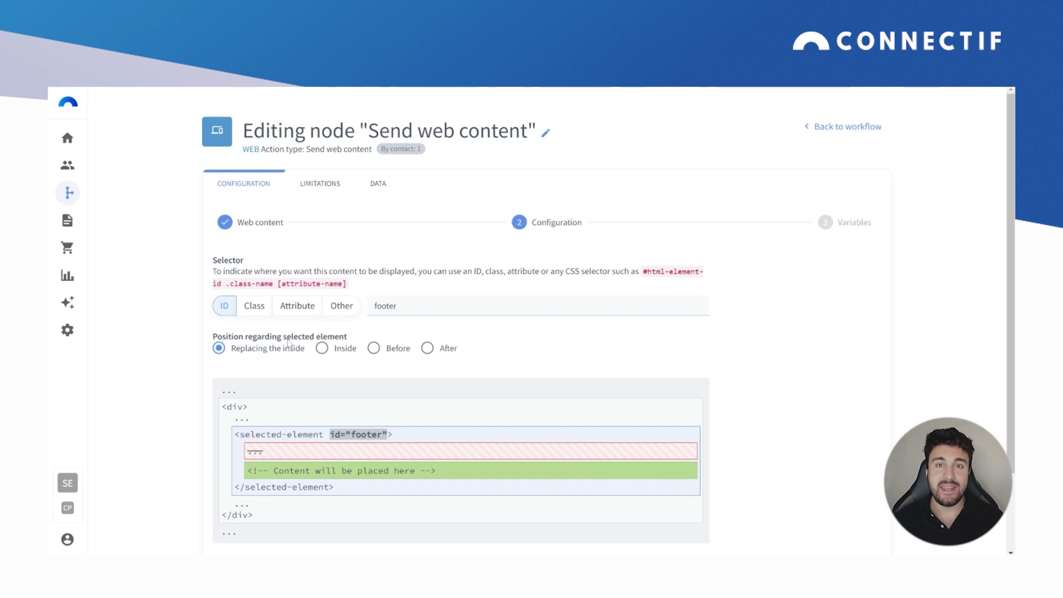
{"action": "left_click", "coordinate": [373, 348]}
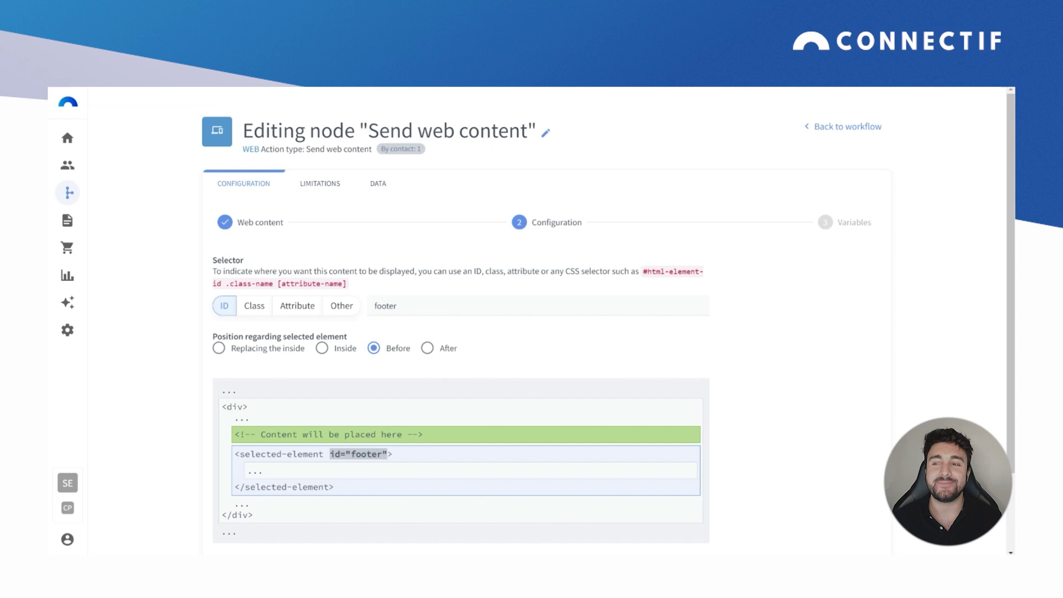
{"action": "scroll", "coordinate": [536, 357], "scroll_direction": "down", "scroll_amount": 3}
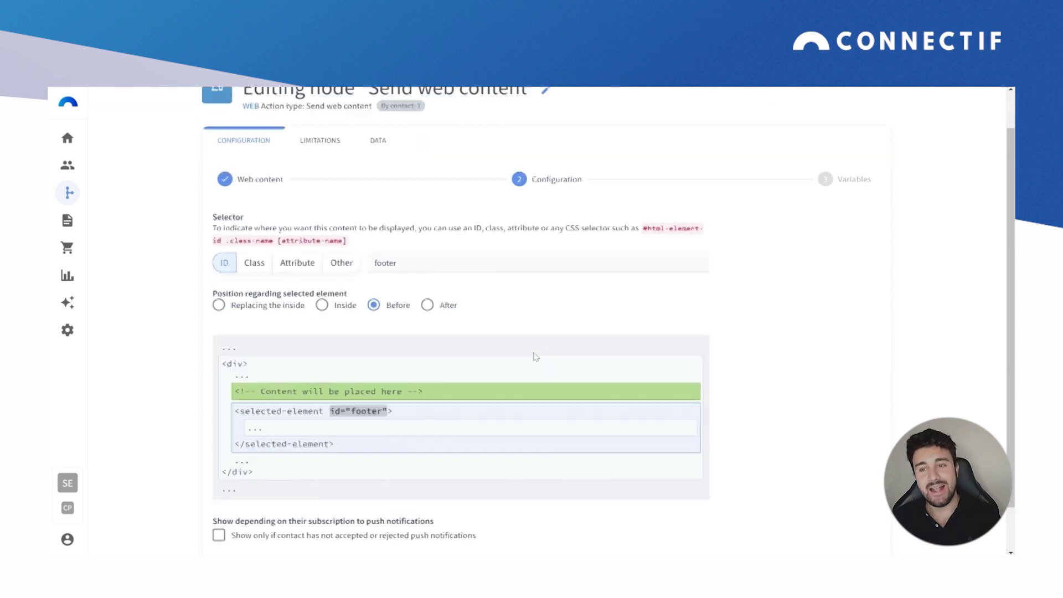
{"action": "left_click", "coordinate": [230, 532]}
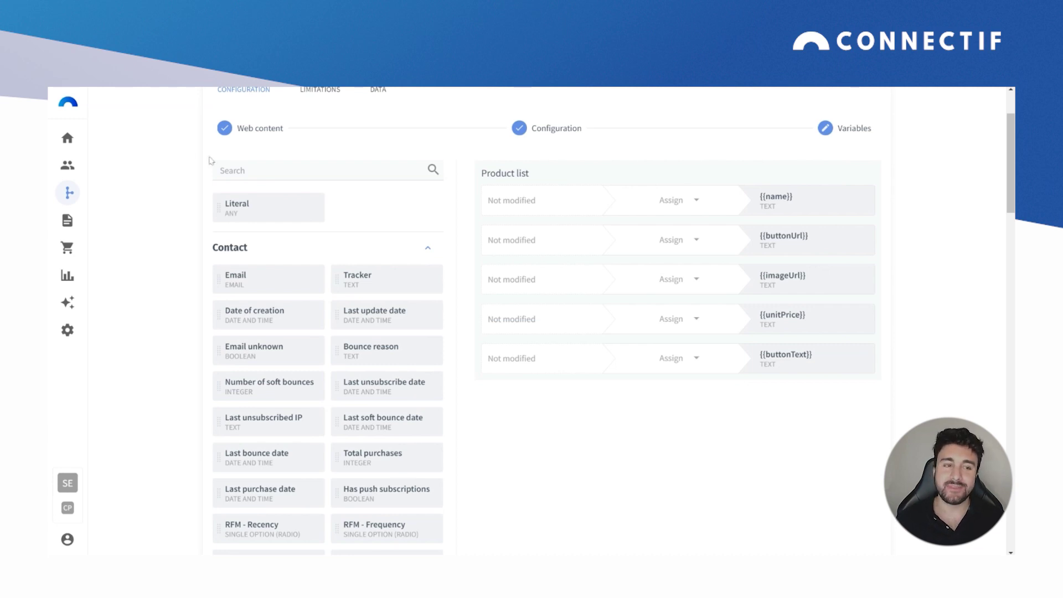
Assign the fetched products' Name, Detail URL, Image URL and Unit price to the name, buttonUrl, imageUrl and unitPrice variables
{"action": "scroll", "coordinate": [317, 151], "scroll_direction": "up", "scroll_amount": 1}
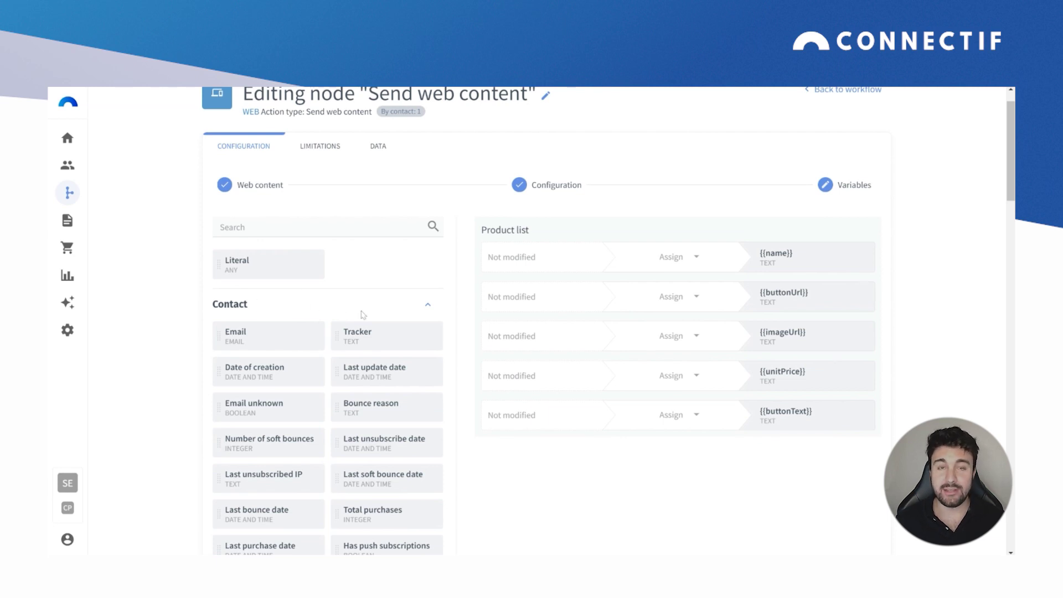
{"action": "left_click", "coordinate": [426, 308]}
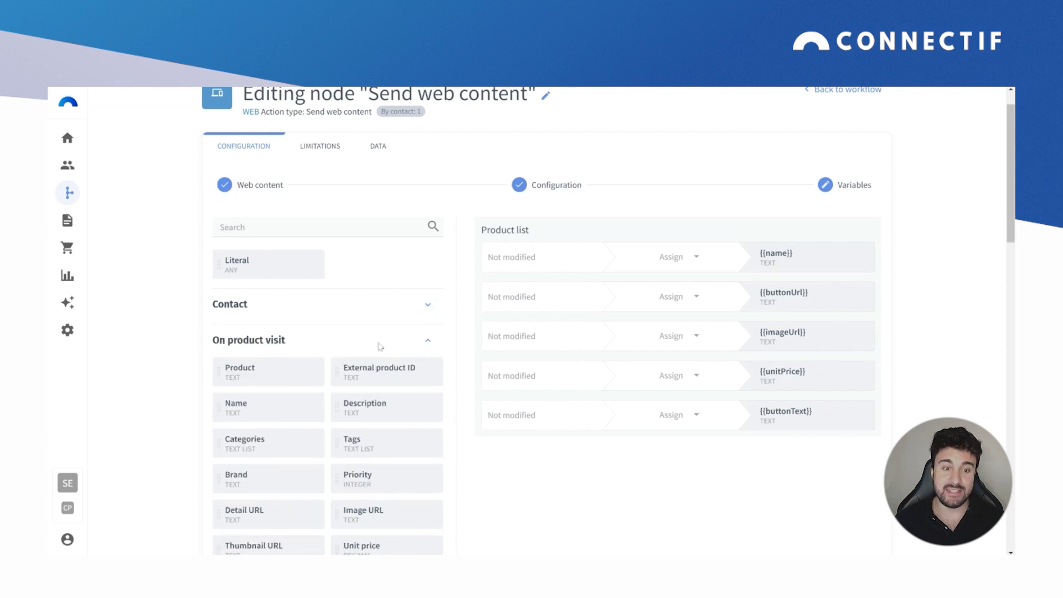
{"action": "left_click", "coordinate": [427, 341]}
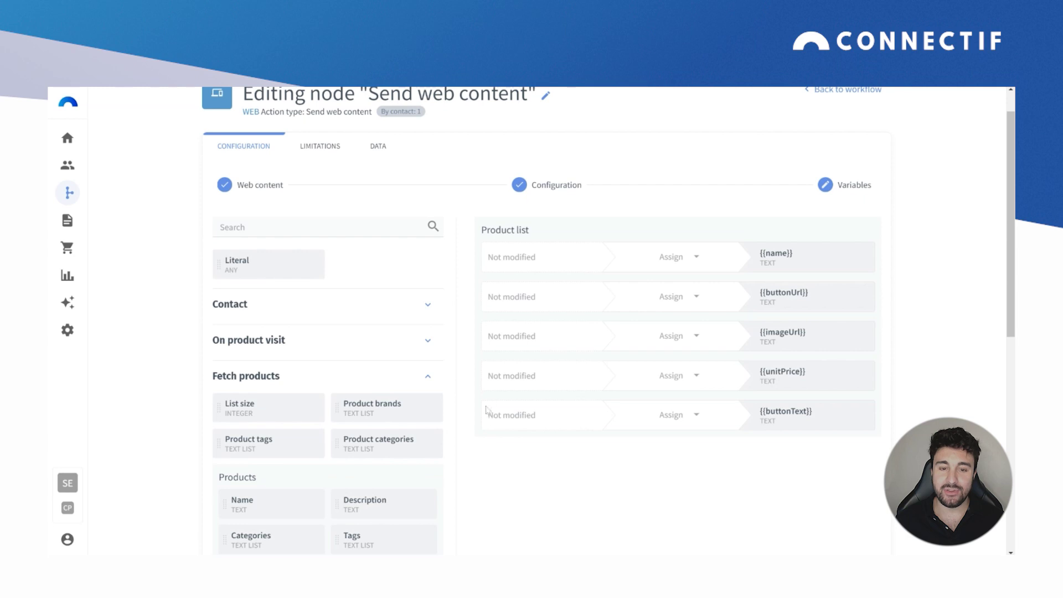
{"action": "scroll", "coordinate": [406, 369], "scroll_direction": "down", "scroll_amount": 2}
{"action": "left_click_drag", "start_coordinate": [244, 391], "coordinate": [553, 138]}
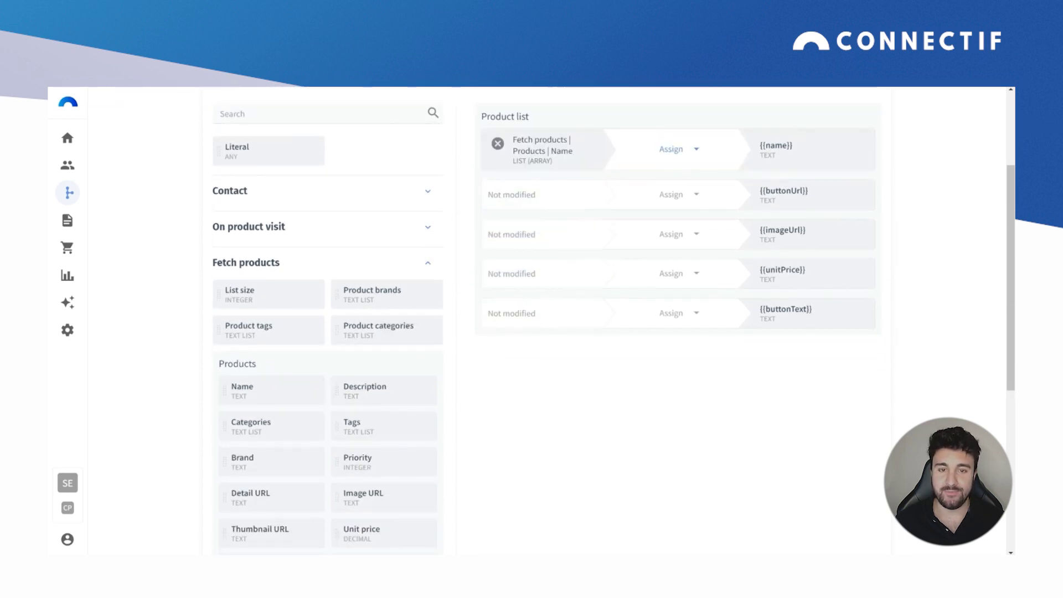
{"action": "left_click_drag", "start_coordinate": [275, 496], "coordinate": [515, 194]}
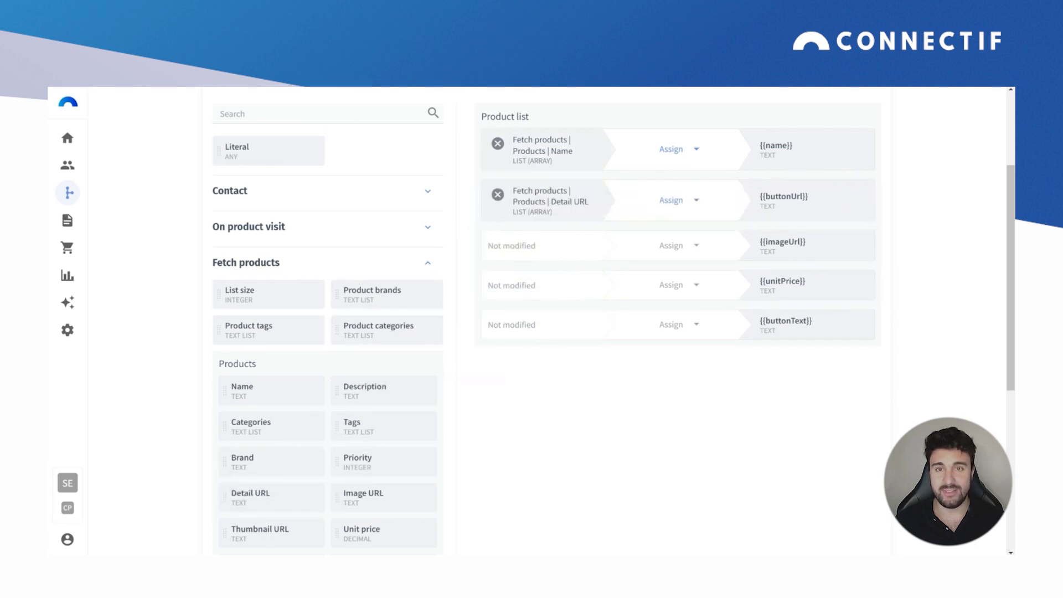
{"action": "left_click_drag", "start_coordinate": [365, 497], "coordinate": [504, 252]}
{"action": "scroll", "coordinate": [355, 399], "scroll_direction": "down", "scroll_amount": 2}
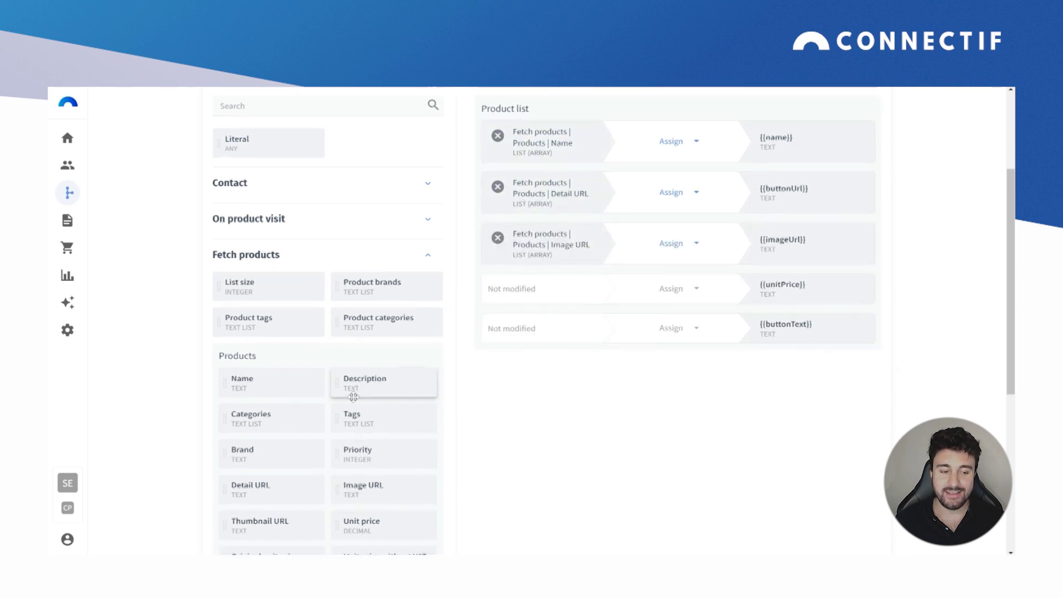
{"action": "left_click_drag", "start_coordinate": [354, 474], "coordinate": [520, 290]}
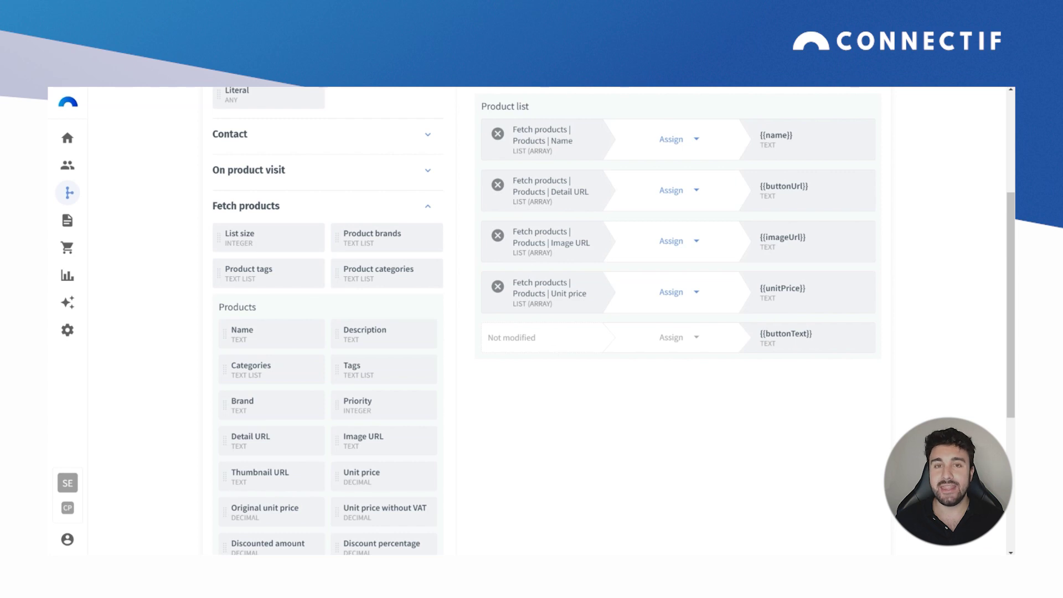
Assign a literal with the text "See more" to the buttonText variable in the product list
{"action": "left_click", "coordinate": [428, 211]}
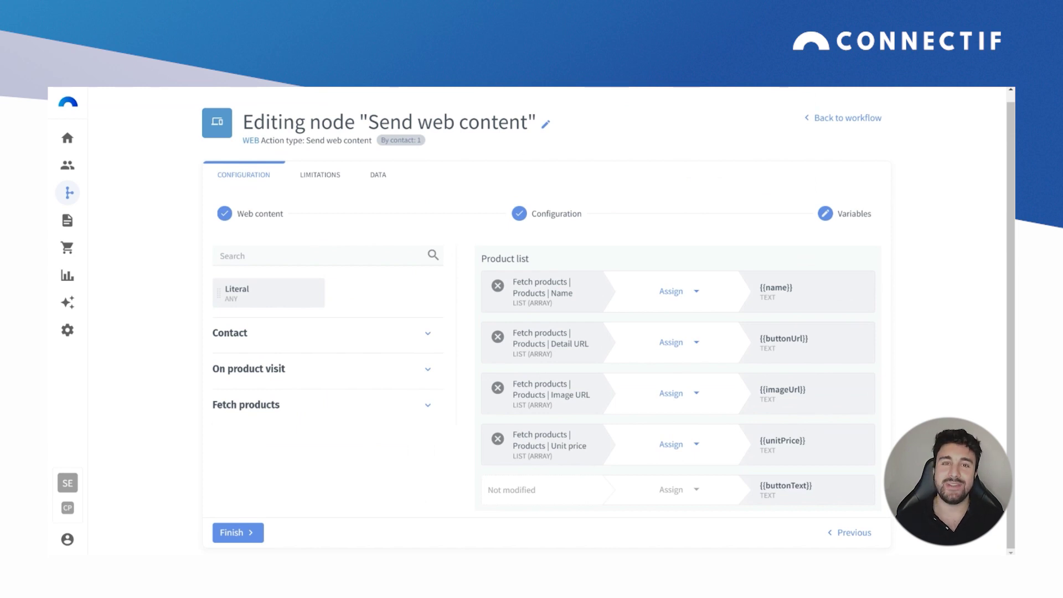
{"action": "left_click_drag", "start_coordinate": [274, 292], "coordinate": [540, 491]}
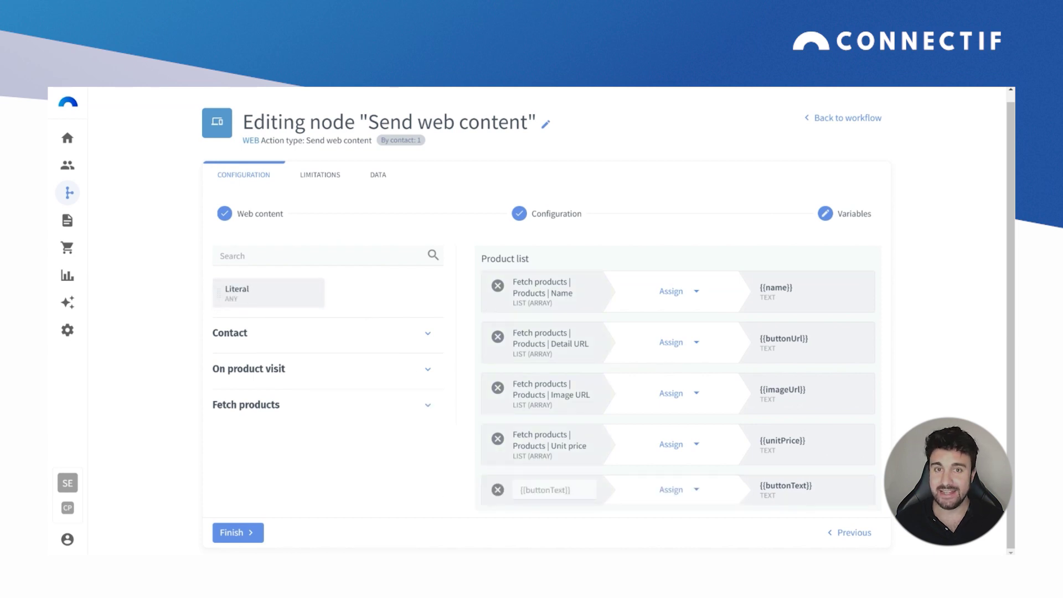
{"action": "left_click", "coordinate": [523, 490]}
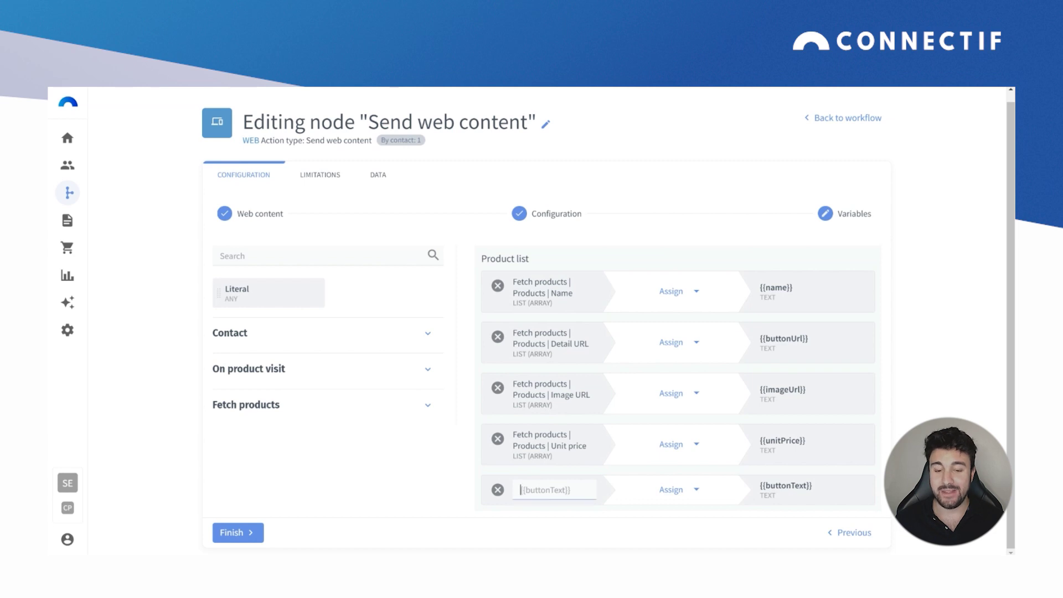
{"action": "type", "text": "See more"}
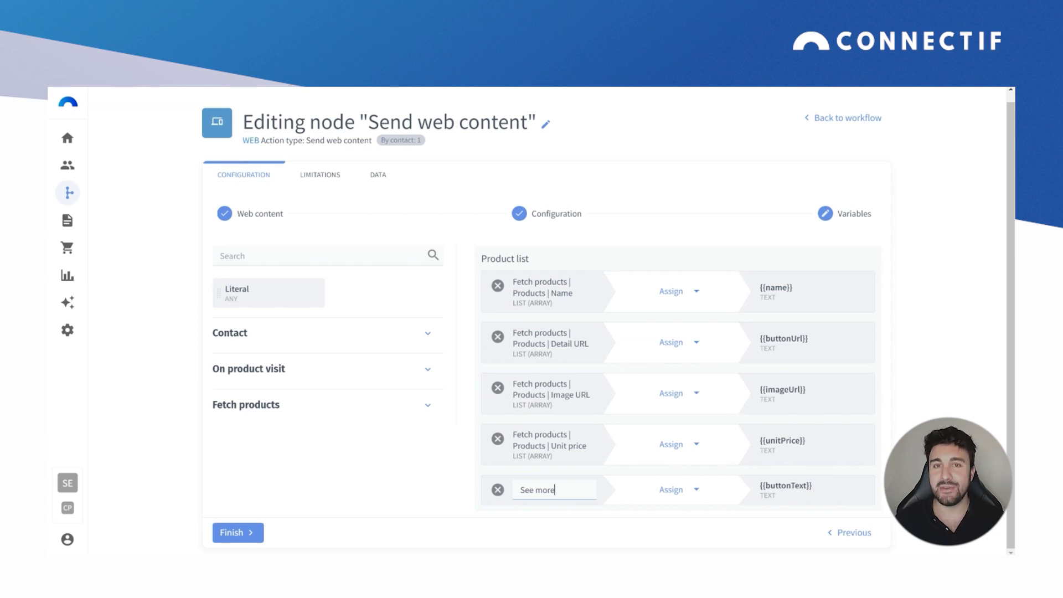
{"action": "left_click", "coordinate": [361, 475]}
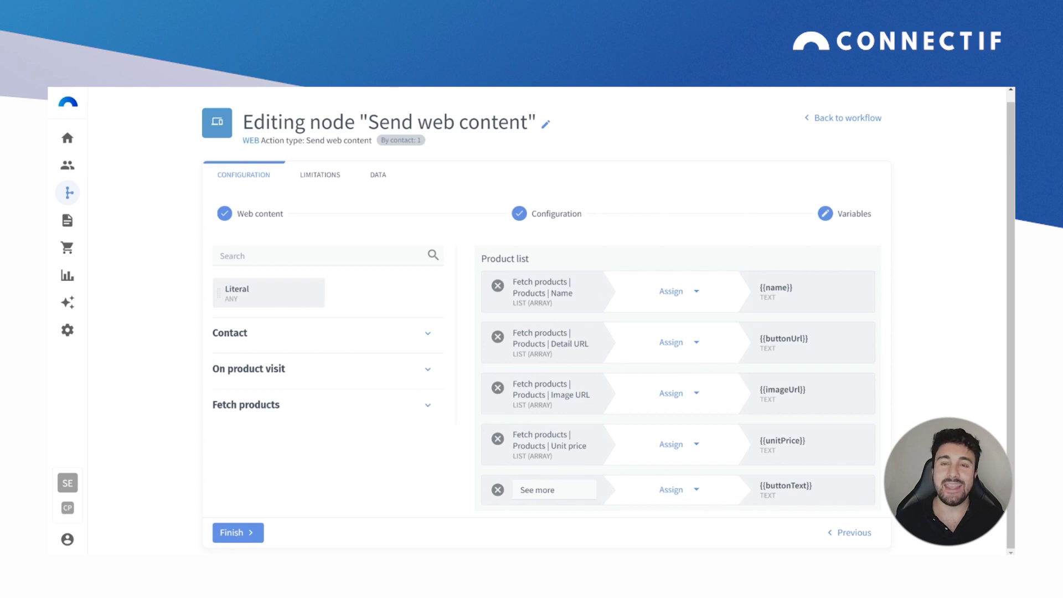
Remove the limit per contact from the Send web content node and finish editing the node
{"action": "left_click", "coordinate": [323, 174]}
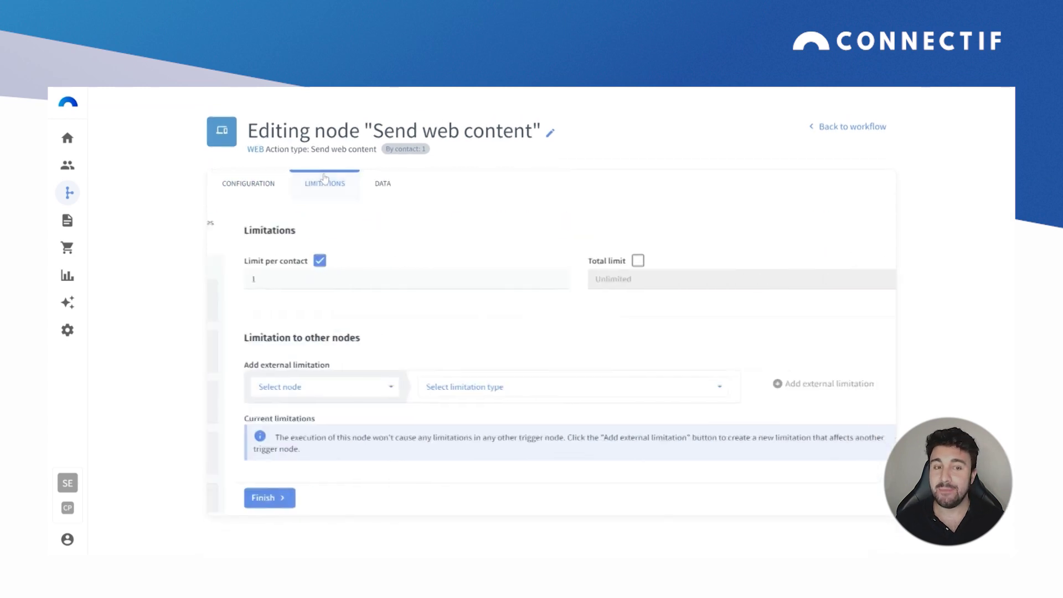
{"action": "left_click", "coordinate": [293, 261]}
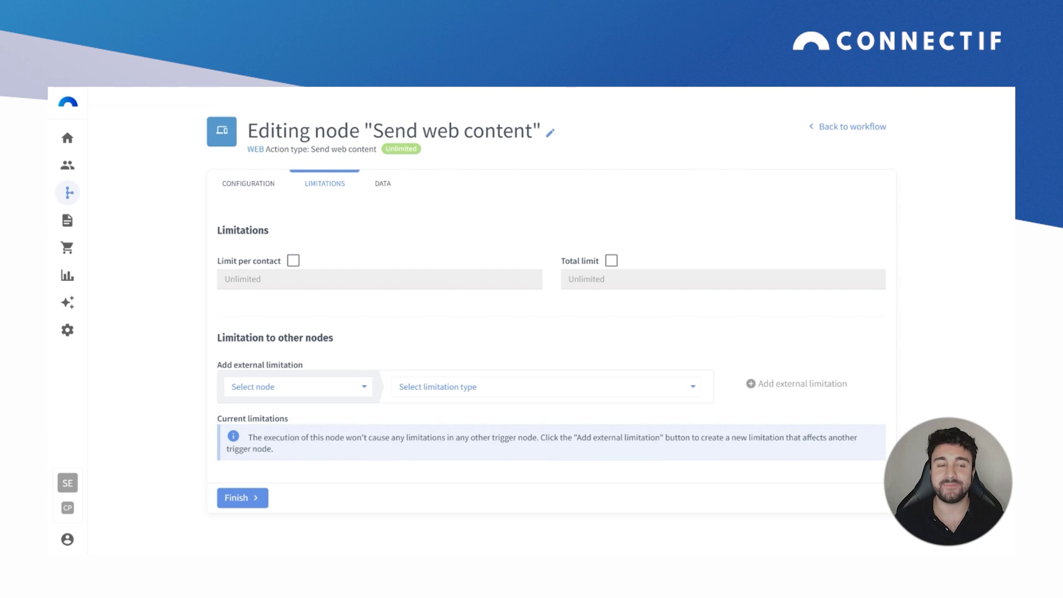
{"action": "left_click", "coordinate": [240, 498]}
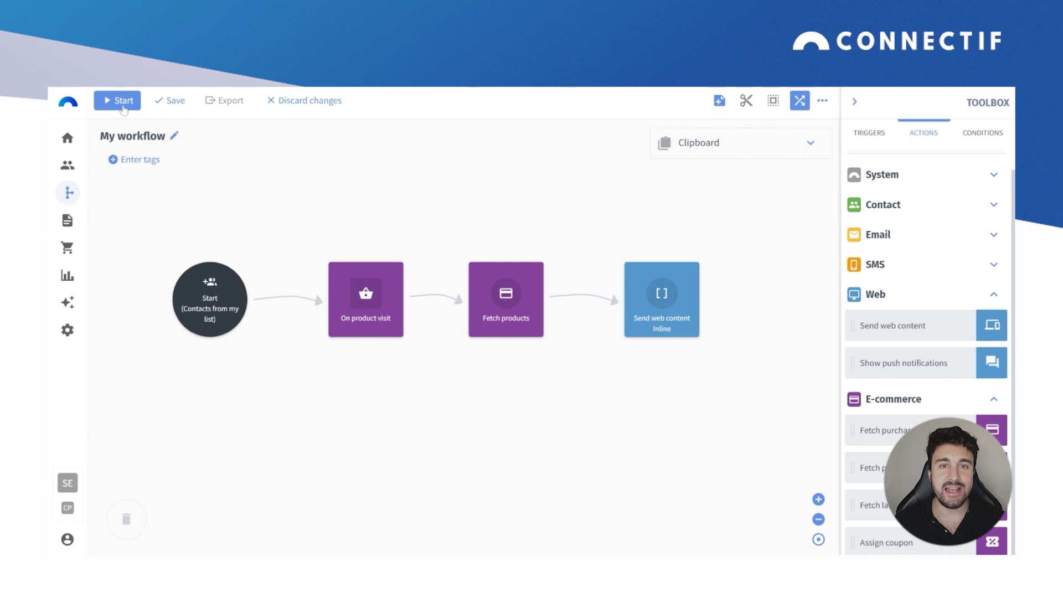
Start the workflow with the schedule set to start immediately and stop manually
{"action": "left_click", "coordinate": [123, 107]}
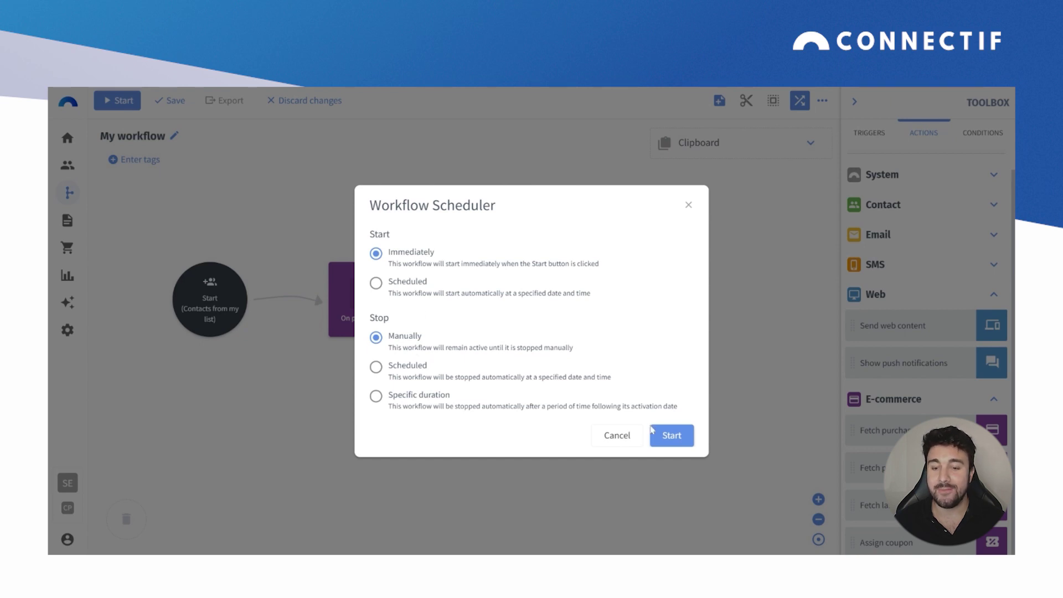
{"action": "left_click", "coordinate": [664, 436]}
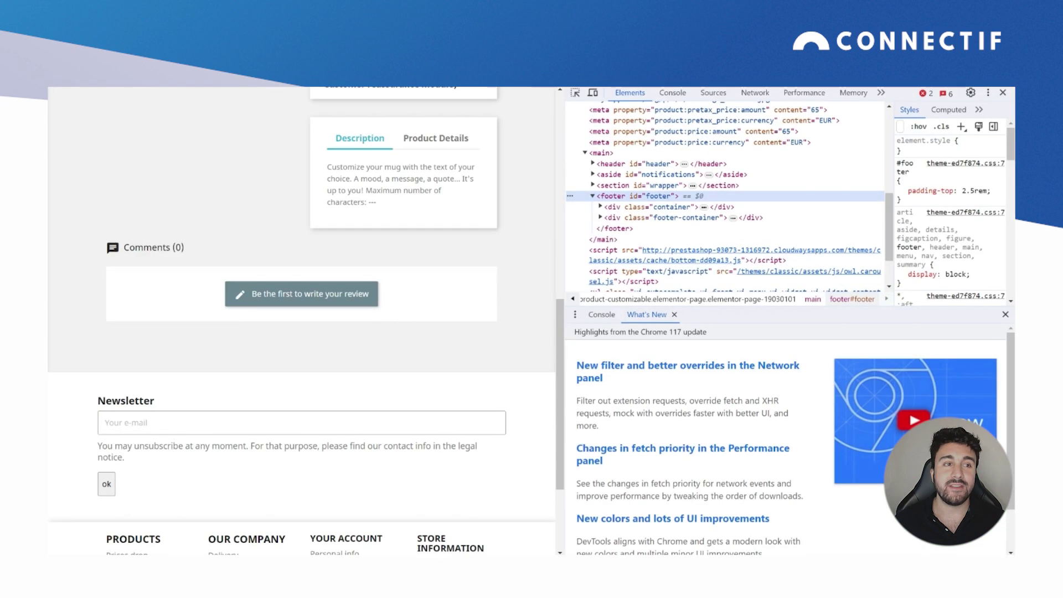
Switch to the store's product page, reload it without the developer tools and check the inline product content above the footer
{"action": "key", "text": "F5"}
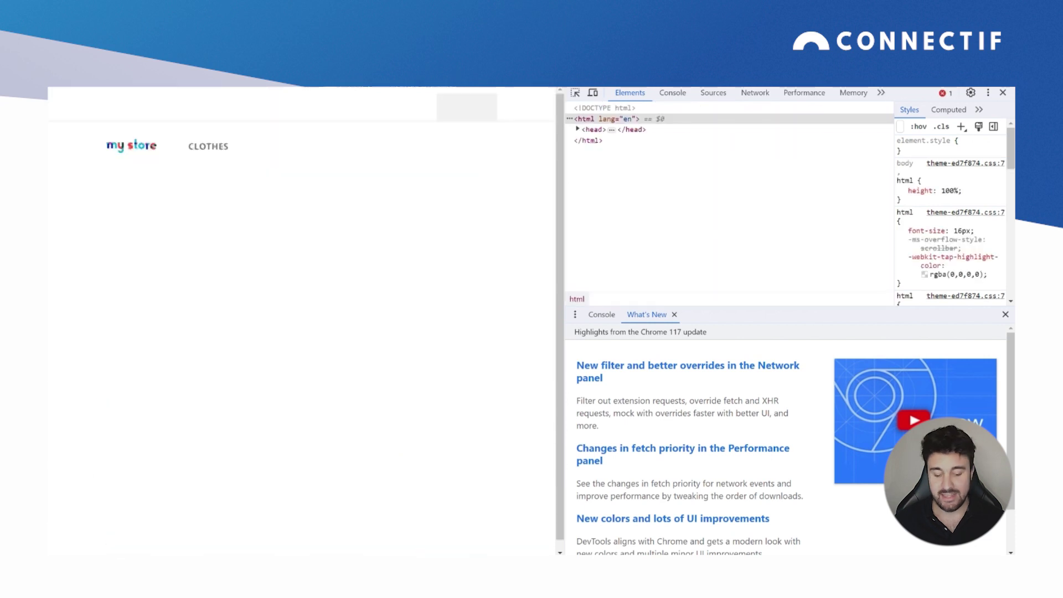
{"action": "key", "text": "F12"}
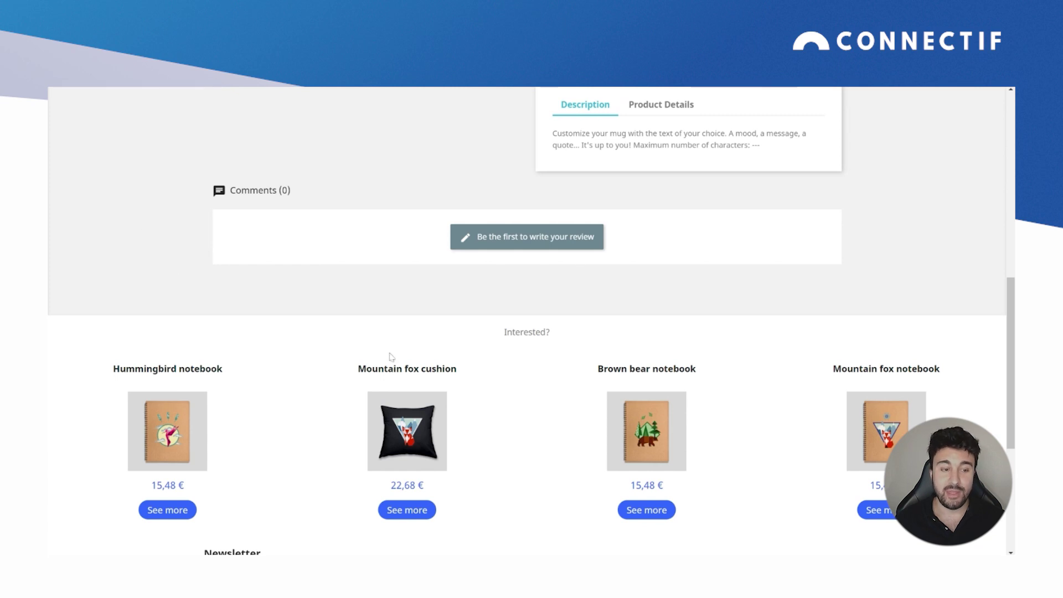
{"action": "scroll", "coordinate": [418, 321], "scroll_direction": "down", "scroll_amount": 2}
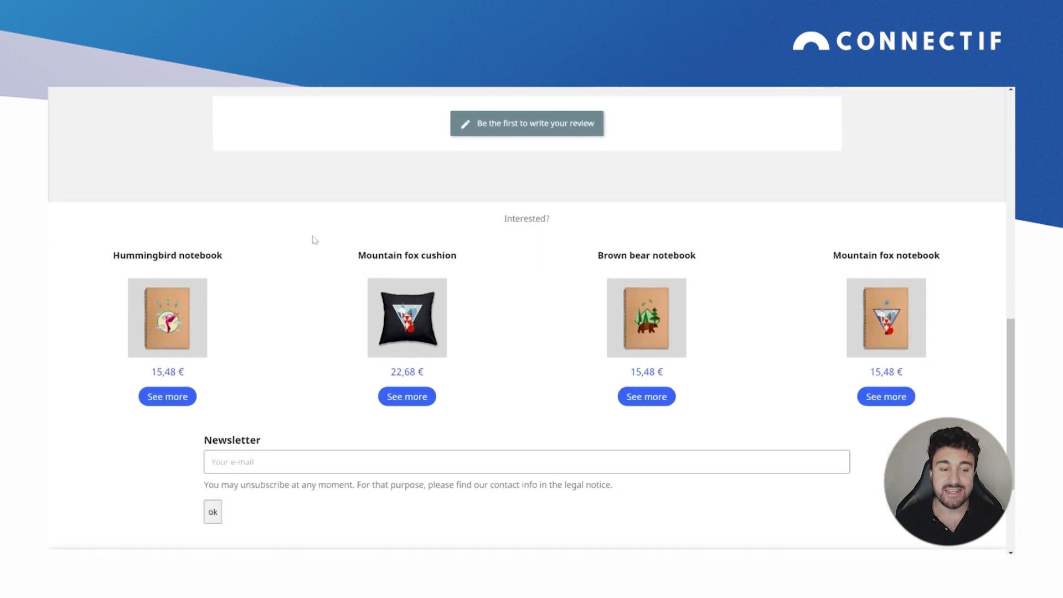